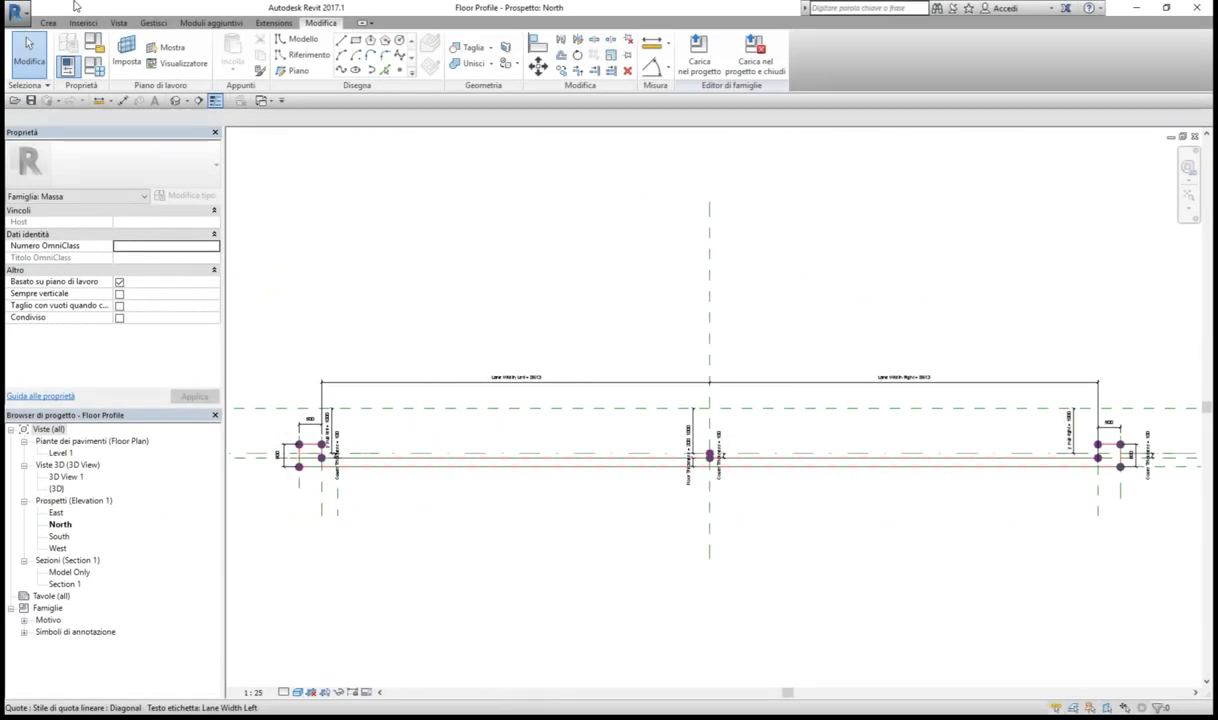
Zoom in on the right end of the Floor Profile elevation to review its dimensions.
{"action": "scroll", "coordinate": [1153, 470], "scroll_direction": "up", "scroll_amount": 5}
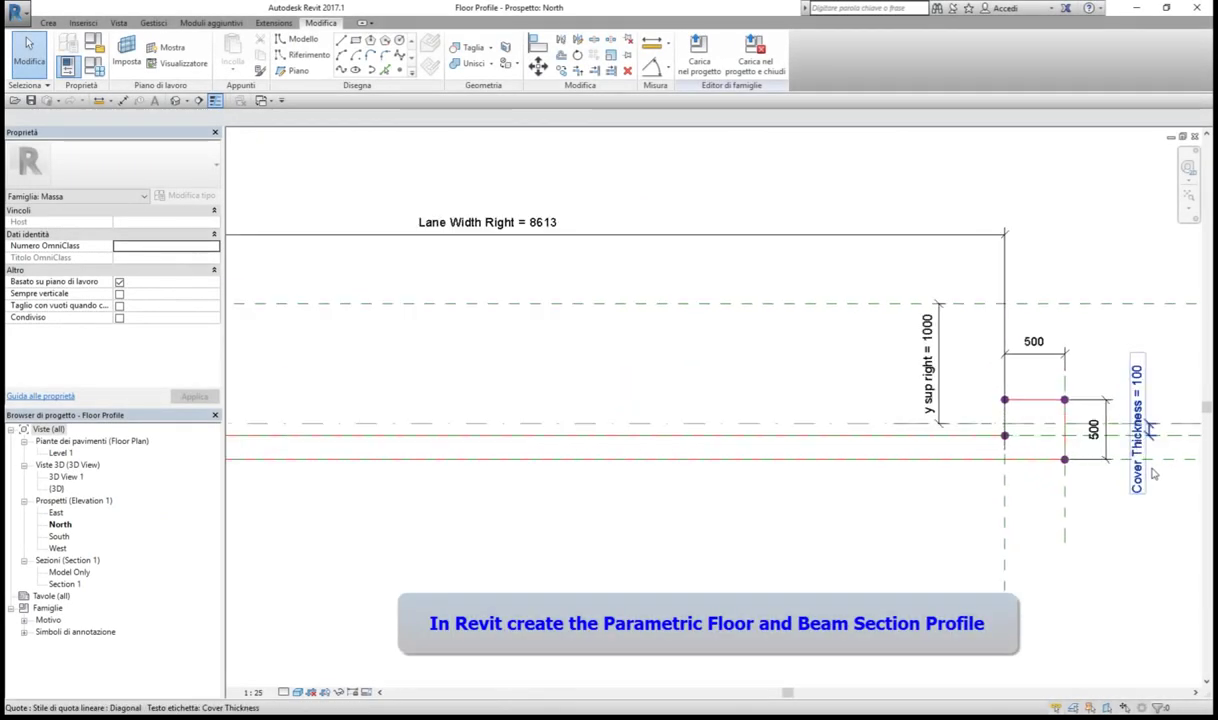
Close the Floor Profile family, answering the save prompt, and zoom into the Beam Profile.
{"action": "left_click", "coordinate": [1194, 135]}
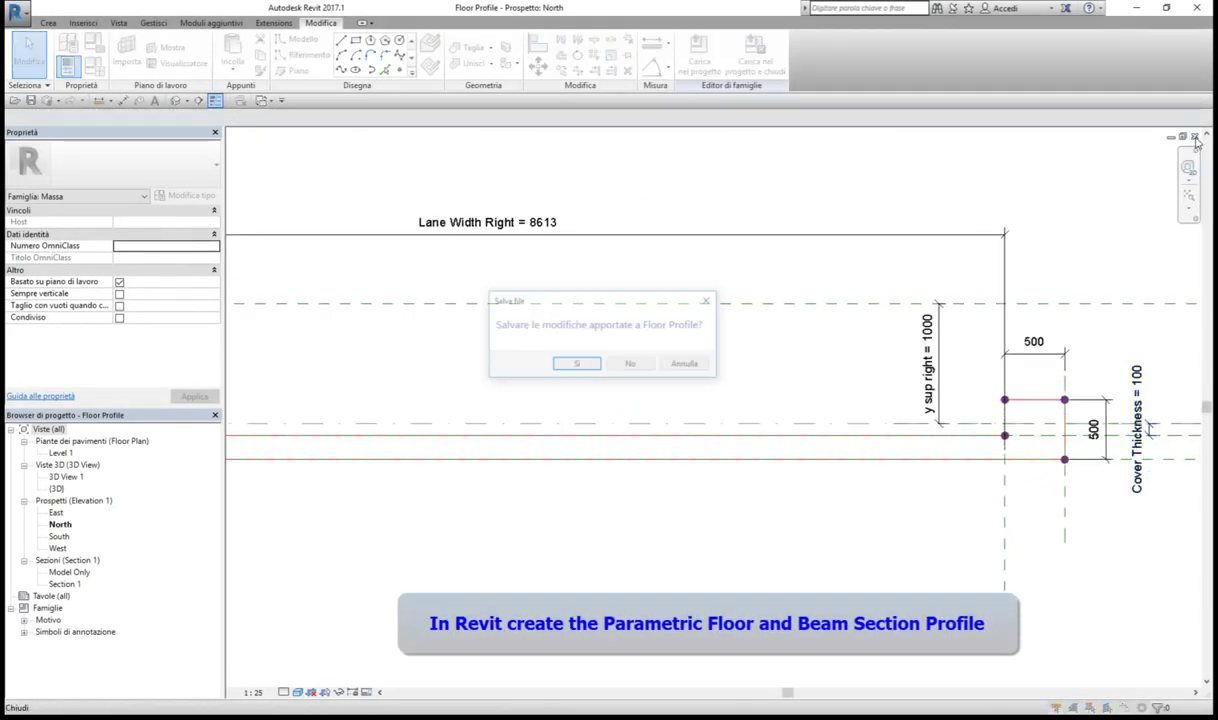
{"action": "left_click", "coordinate": [593, 349]}
{"action": "scroll", "coordinate": [421, 363], "scroll_direction": "up", "scroll_amount": 3}
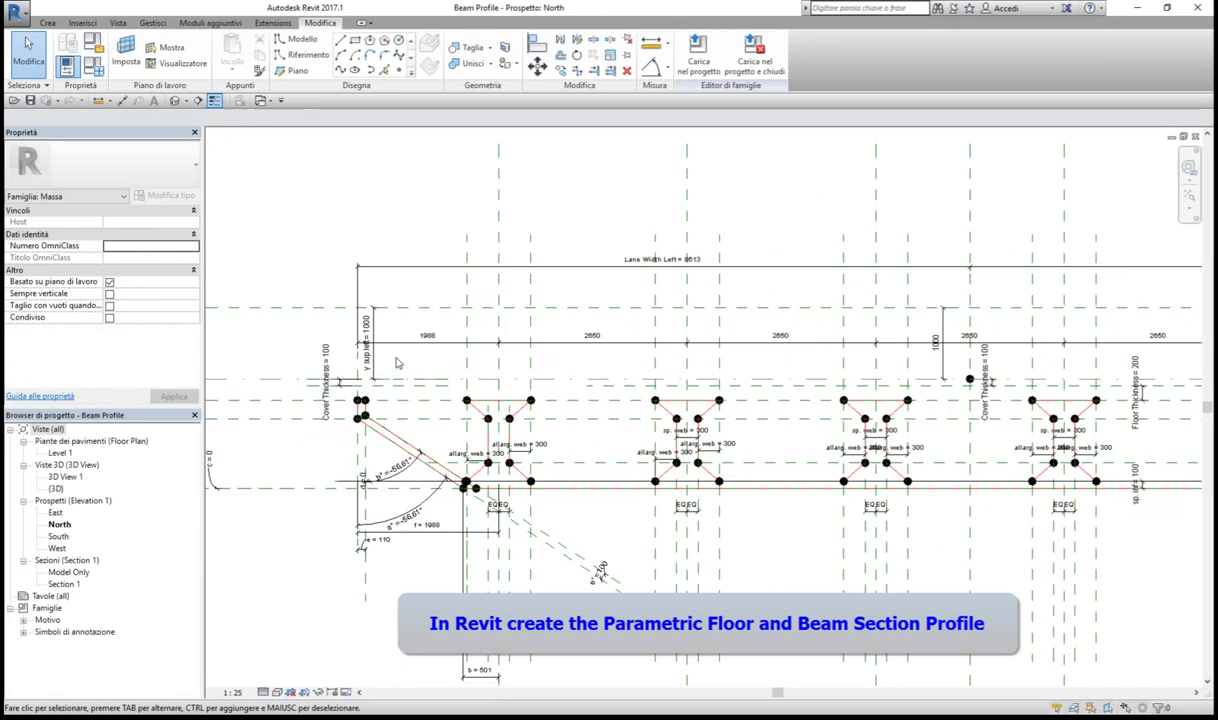
{"action": "scroll", "coordinate": [405, 363], "scroll_direction": "up", "scroll_amount": 2}
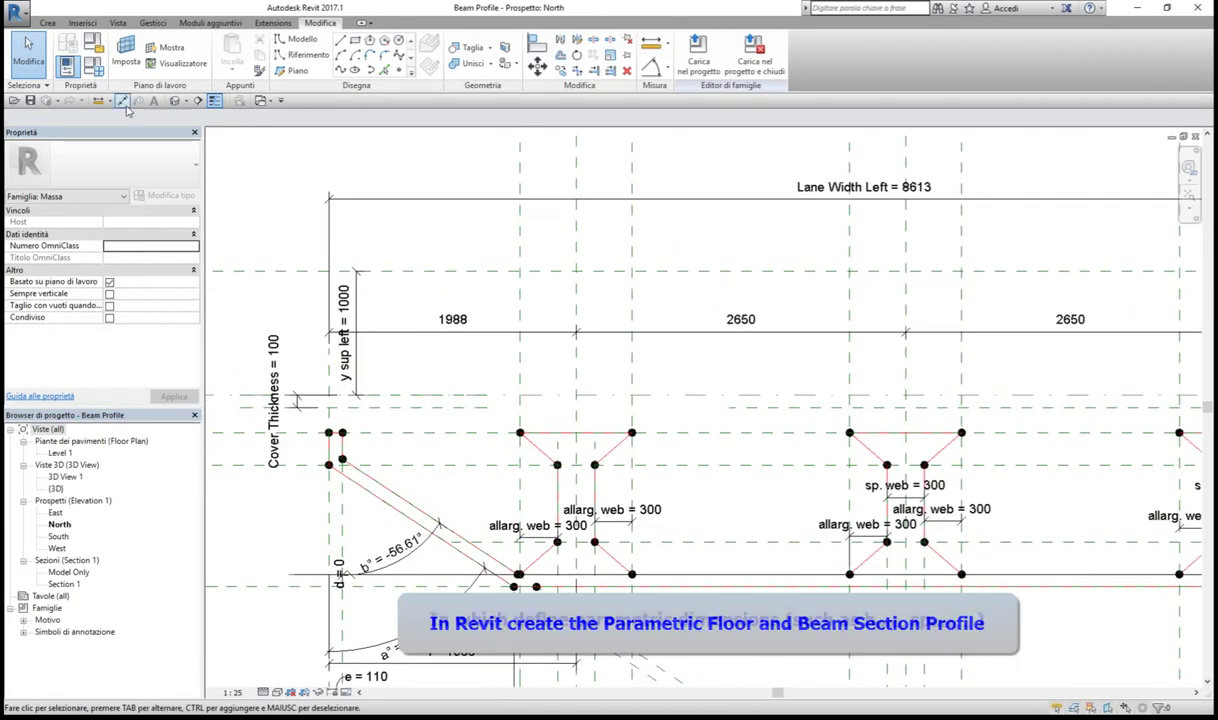
Add the 620 web-height dimension with DI and label it h web.
{"action": "key", "text": "d"}
{"action": "key", "text": "i"}
{"action": "left_click", "coordinate": [697, 541]}
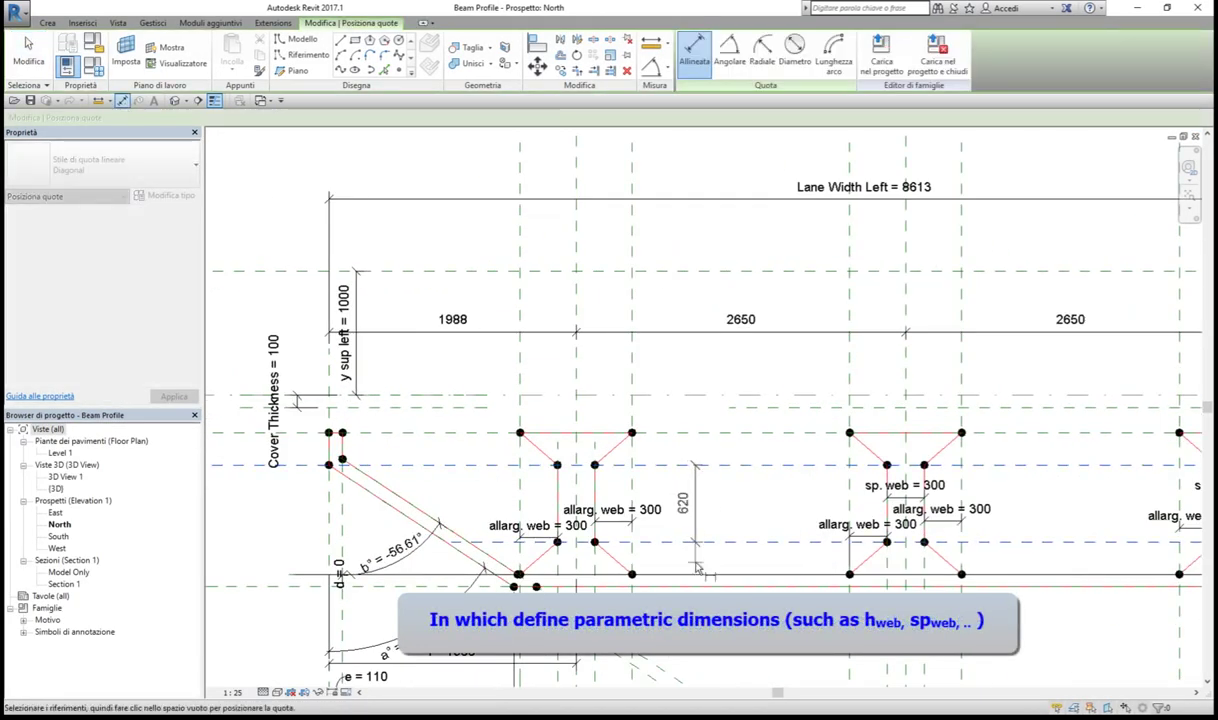
{"action": "left_click", "coordinate": [693, 545]}
{"action": "key", "text": "Escape"}
{"action": "key", "text": "Escape"}
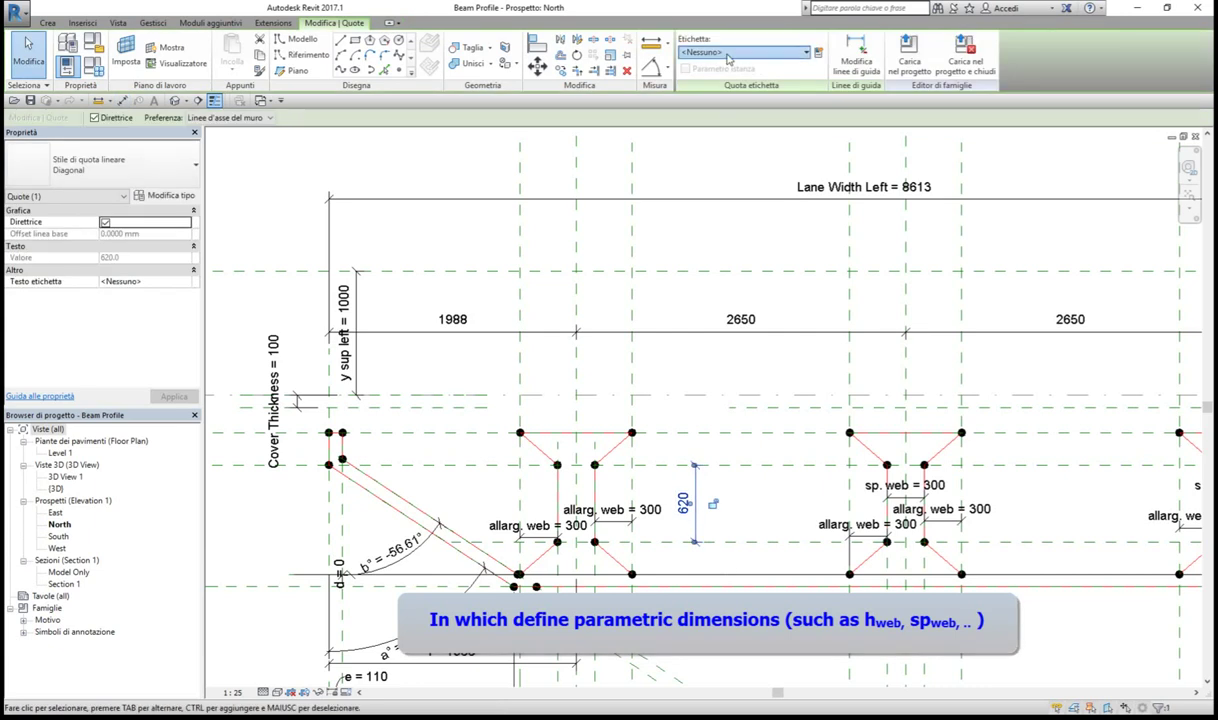
{"action": "left_click", "coordinate": [738, 51]}
{"action": "scroll", "coordinate": [738, 172], "scroll_direction": "down", "scroll_amount": 3}
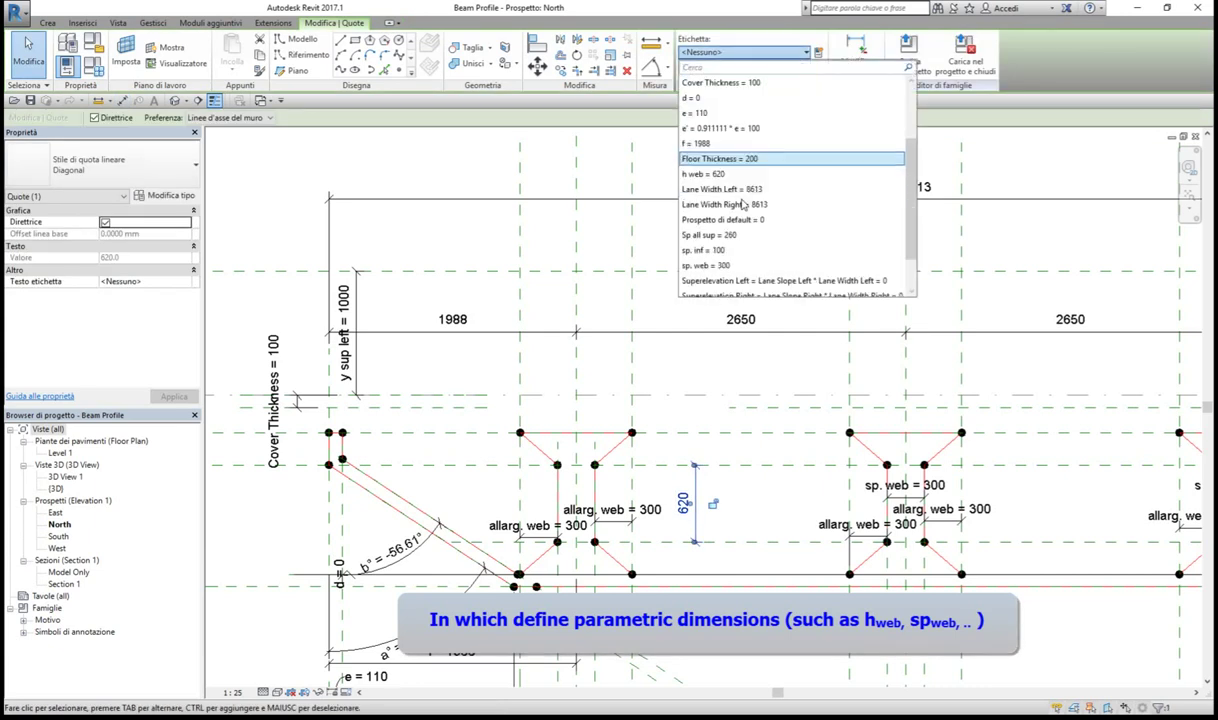
{"action": "left_click", "coordinate": [730, 176]}
{"action": "left_click", "coordinate": [730, 180]}
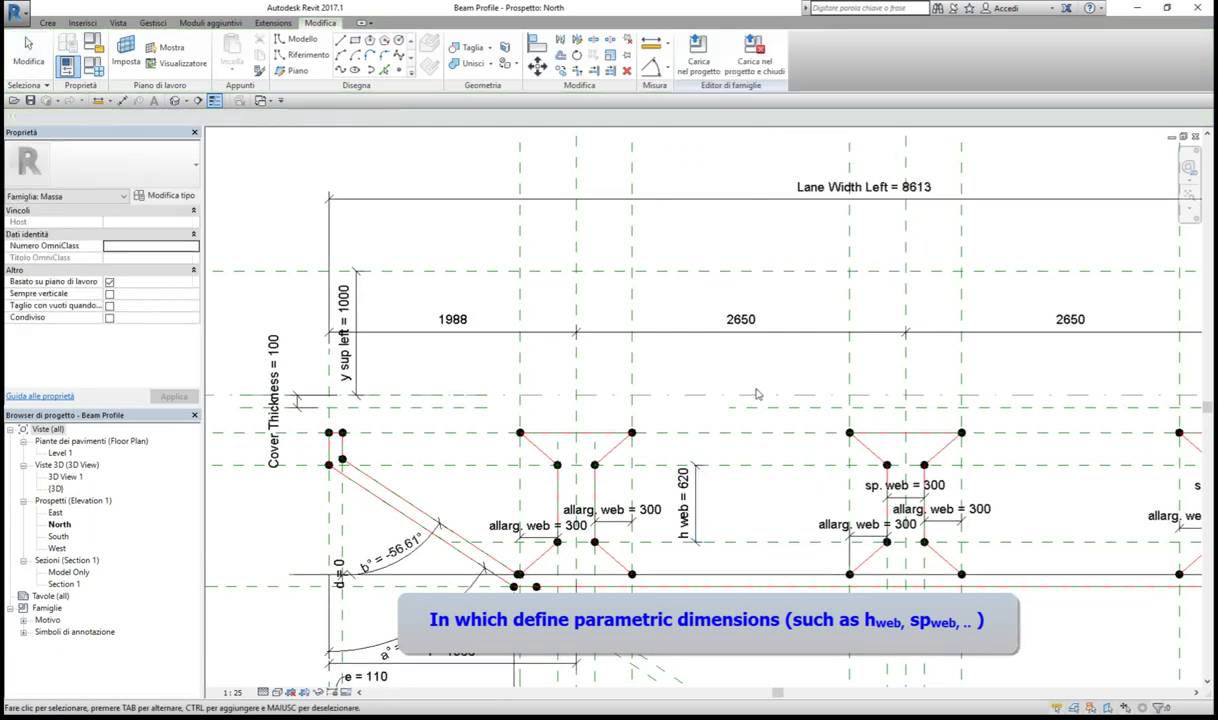
Add the 300 web-spacing dimension labelled sp. web, then fit the profile in view.
{"action": "left_click", "coordinate": [121, 101]}
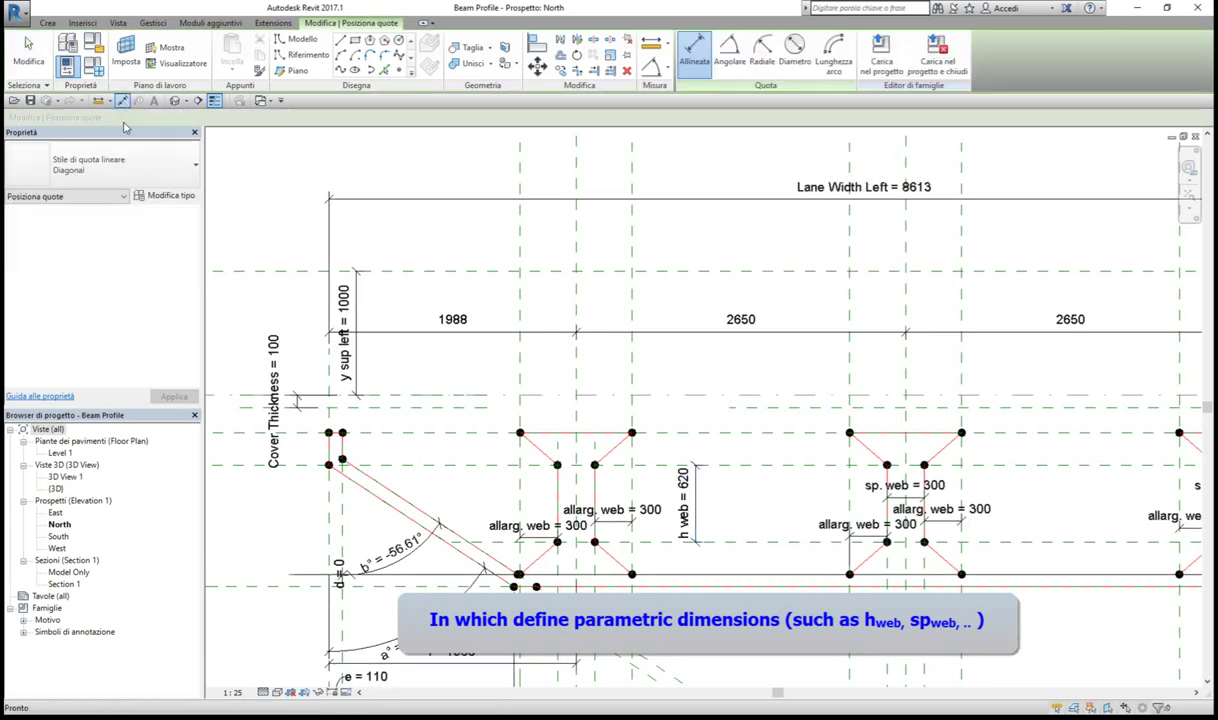
{"action": "left_click", "coordinate": [557, 475]}
{"action": "left_click", "coordinate": [594, 488]}
{"action": "left_click", "coordinate": [592, 492]}
{"action": "key", "text": "Escape"}
{"action": "key", "text": "Escape"}
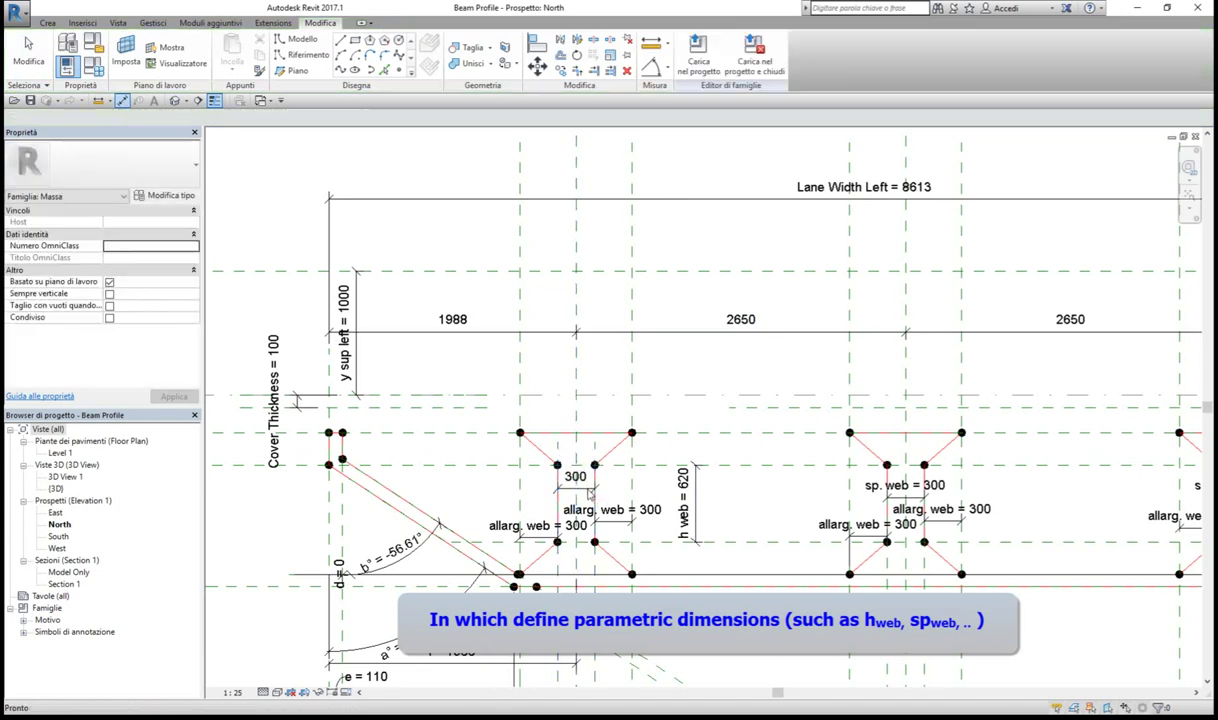
{"action": "left_click", "coordinate": [575, 477]}
{"action": "left_click", "coordinate": [745, 52]}
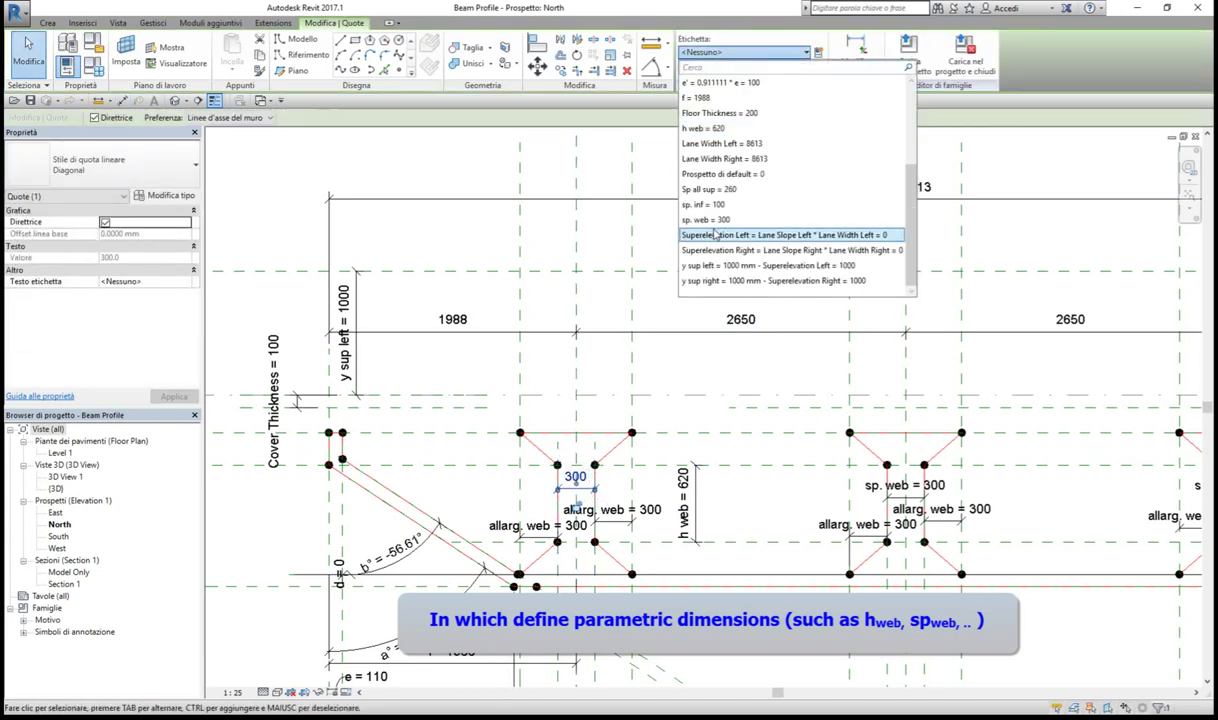
{"action": "left_click", "coordinate": [706, 219]}
{"action": "left_click", "coordinate": [713, 229]}
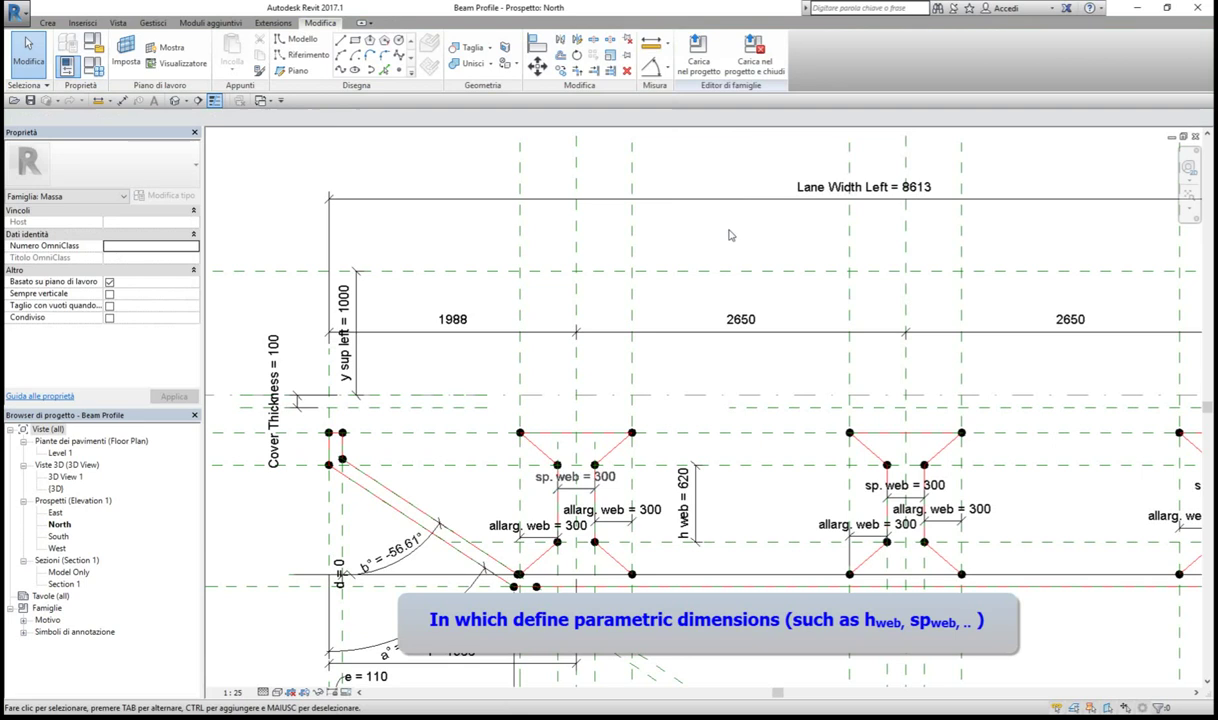
{"action": "left_click", "coordinate": [1190, 195]}
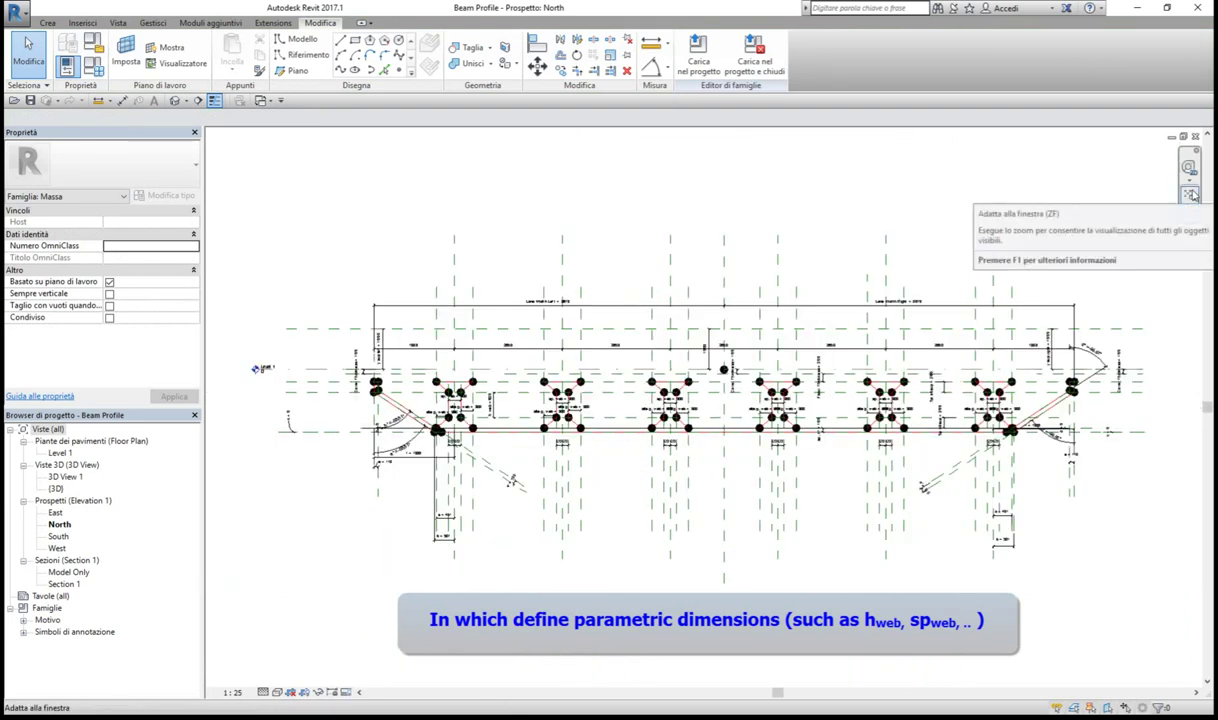
In Family Types set sp. web to 500, then finalize h web 1590, sp. web 200.
{"action": "left_click", "coordinate": [93, 66]}
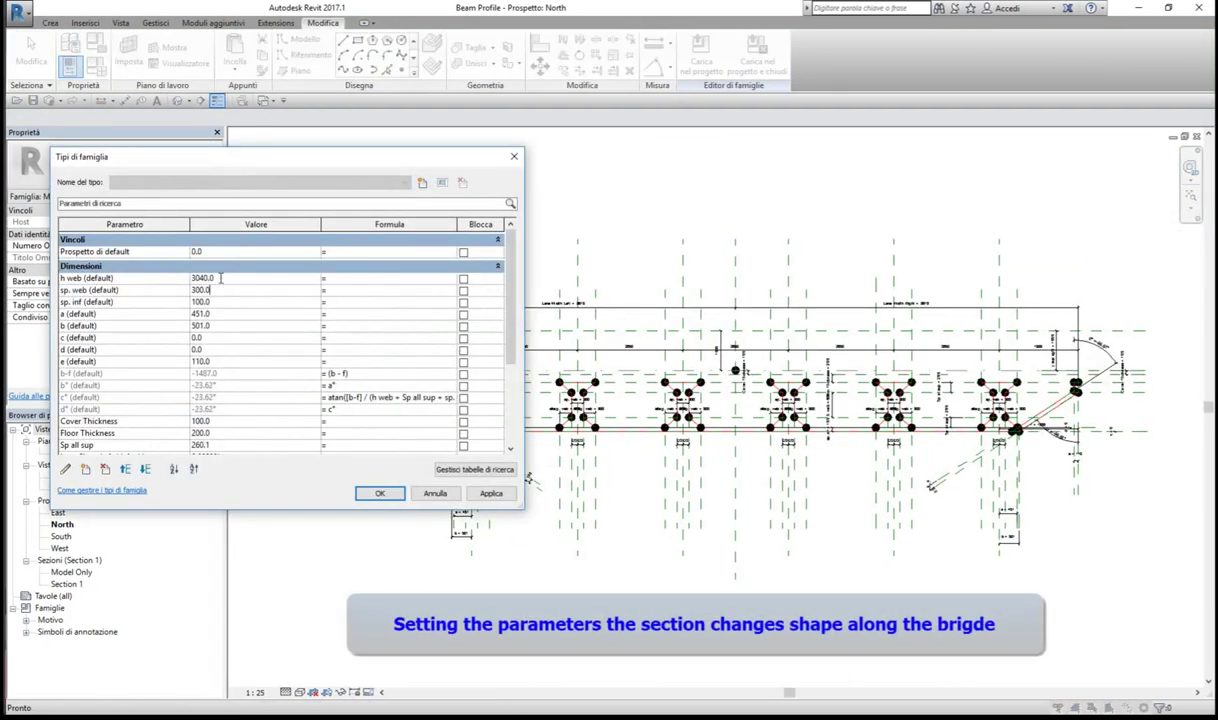
{"action": "double_click", "coordinate": [214, 290]}
{"action": "type", "text": "500"}
{"action": "left_click", "coordinate": [222, 300]}
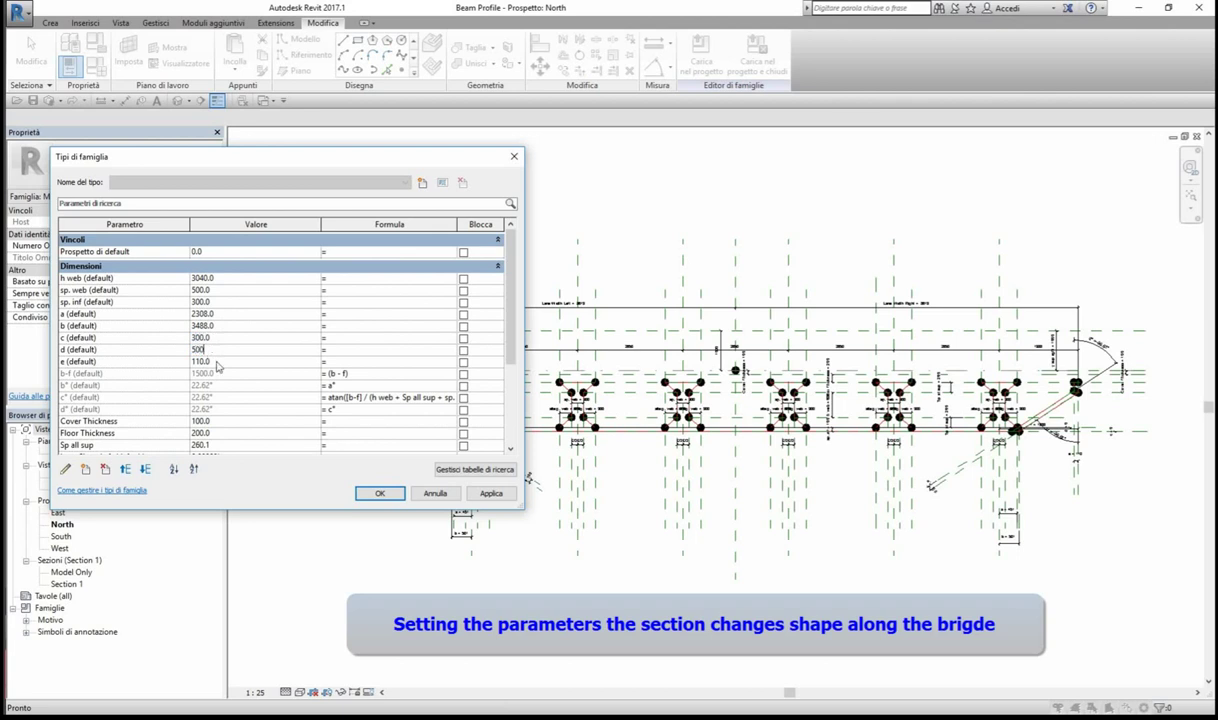
{"action": "left_click", "coordinate": [380, 493]}
{"action": "left_click", "coordinate": [96, 68]}
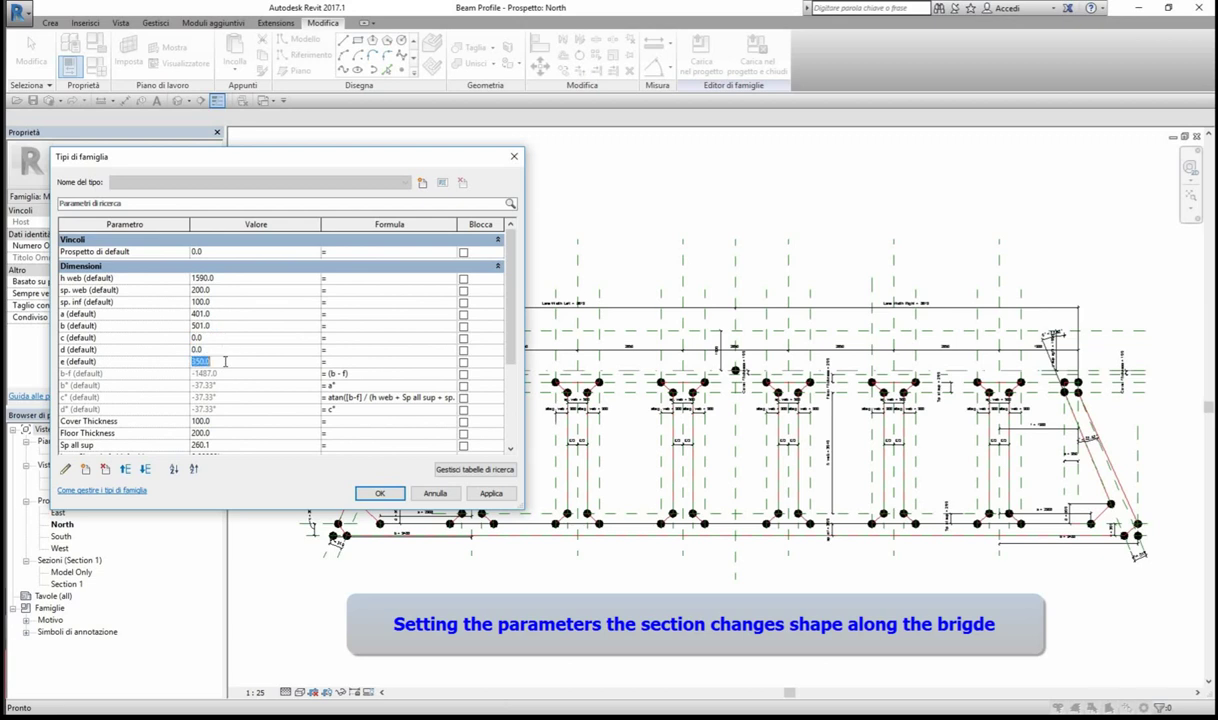
{"action": "left_click", "coordinate": [380, 493]}
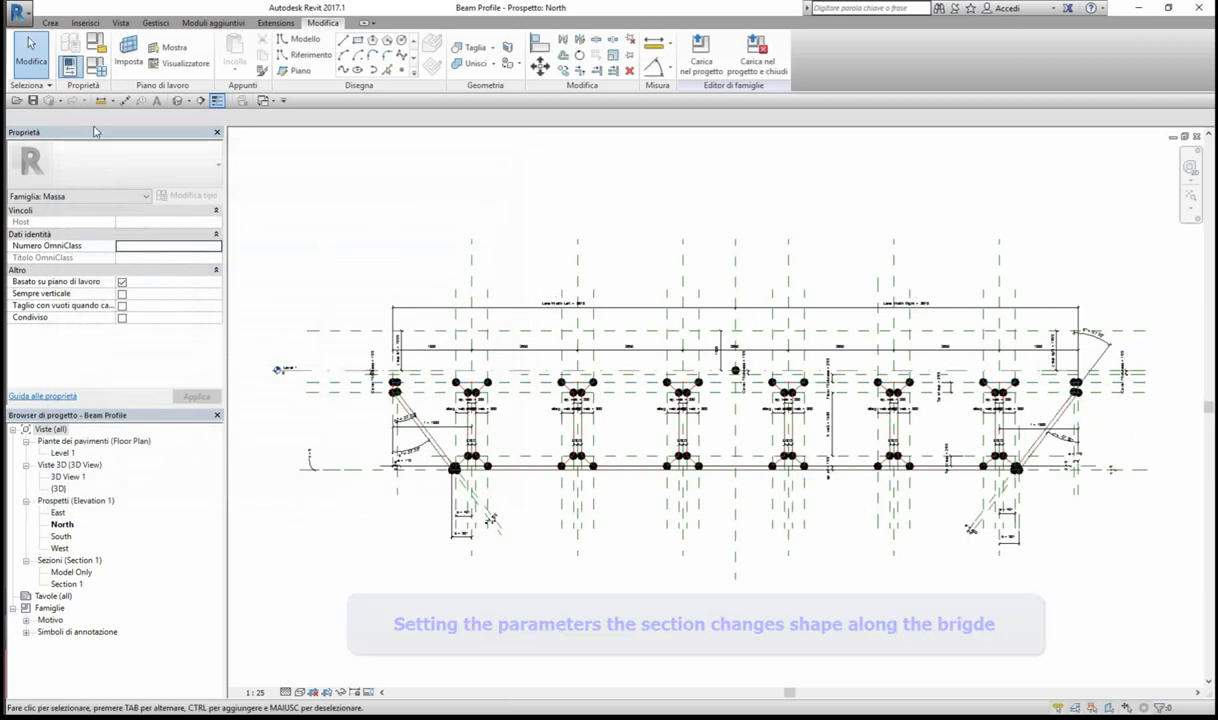
Switch to the Nervi_Deck 3D view, launch Dynamo and open the Nervi_Beam.dyn graph.
{"action": "left_click", "coordinate": [264, 100]}
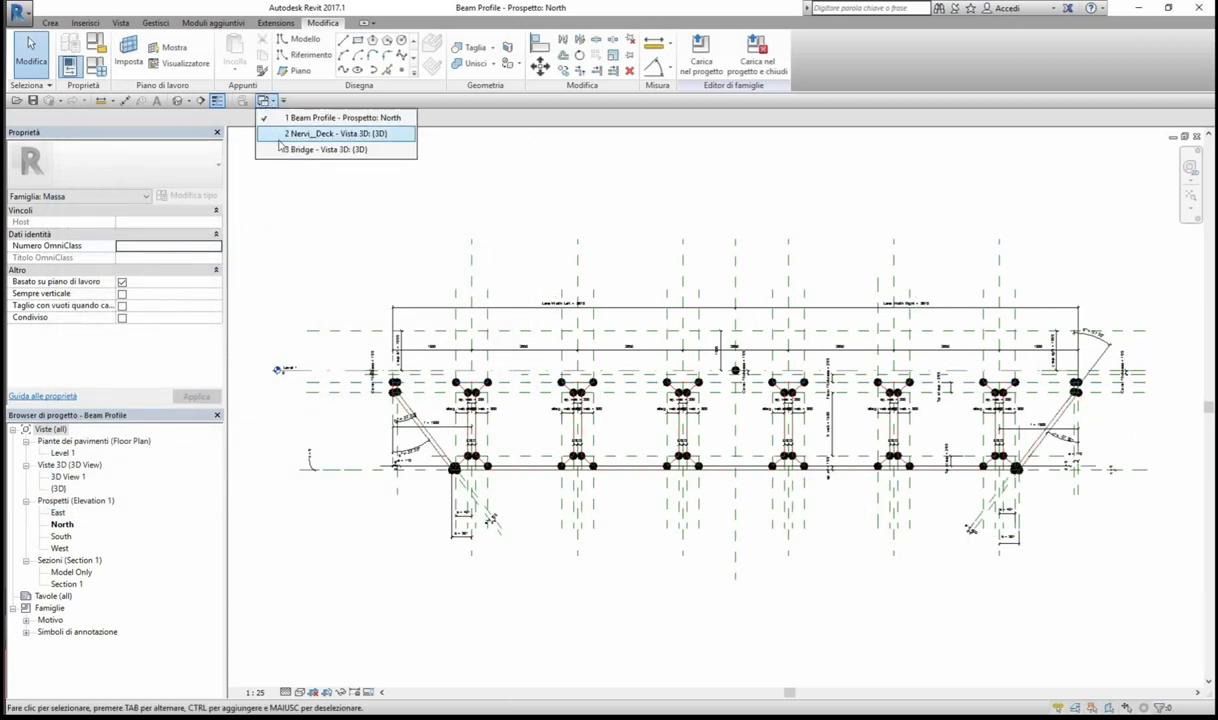
{"action": "left_click", "coordinate": [286, 139]}
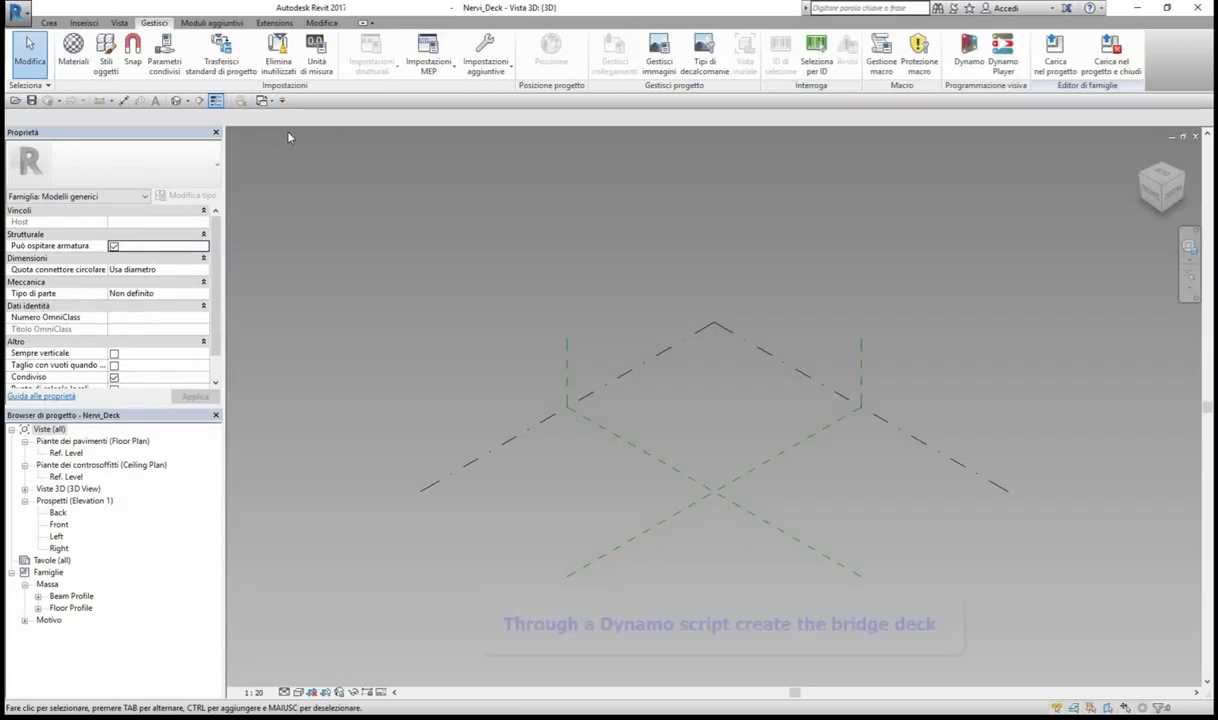
{"action": "left_click", "coordinate": [966, 55]}
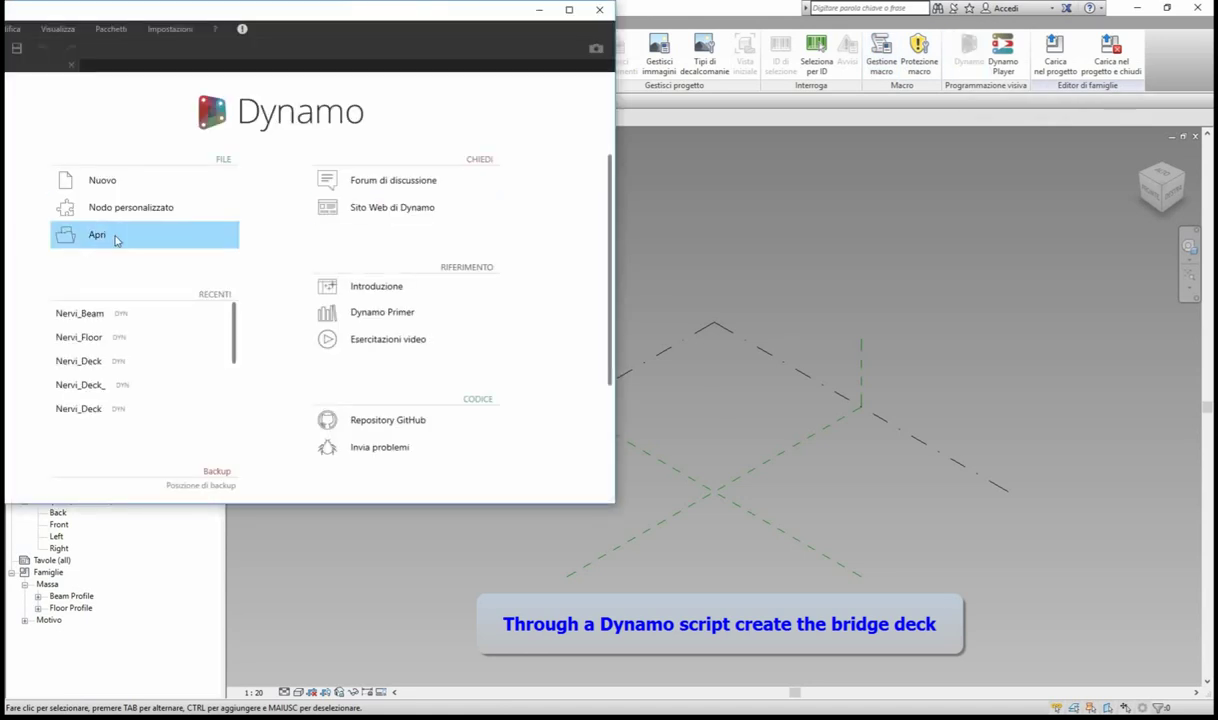
{"action": "left_click", "coordinate": [114, 236]}
{"action": "key", "text": "Escape"}
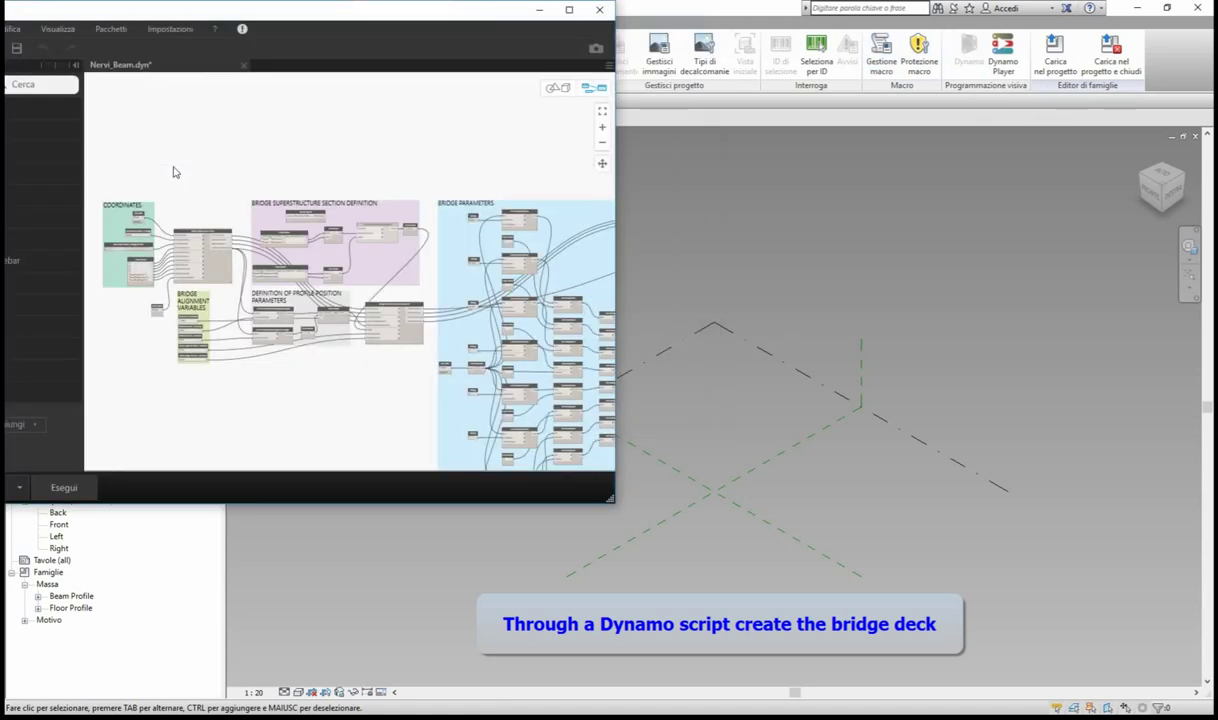
{"action": "double_click", "coordinate": [540, 12]}
Review the Excel Input workbook's Points, h web and sp. web sheets.
{"action": "scroll", "coordinate": [155, 214], "scroll_direction": "up", "scroll_amount": 5}
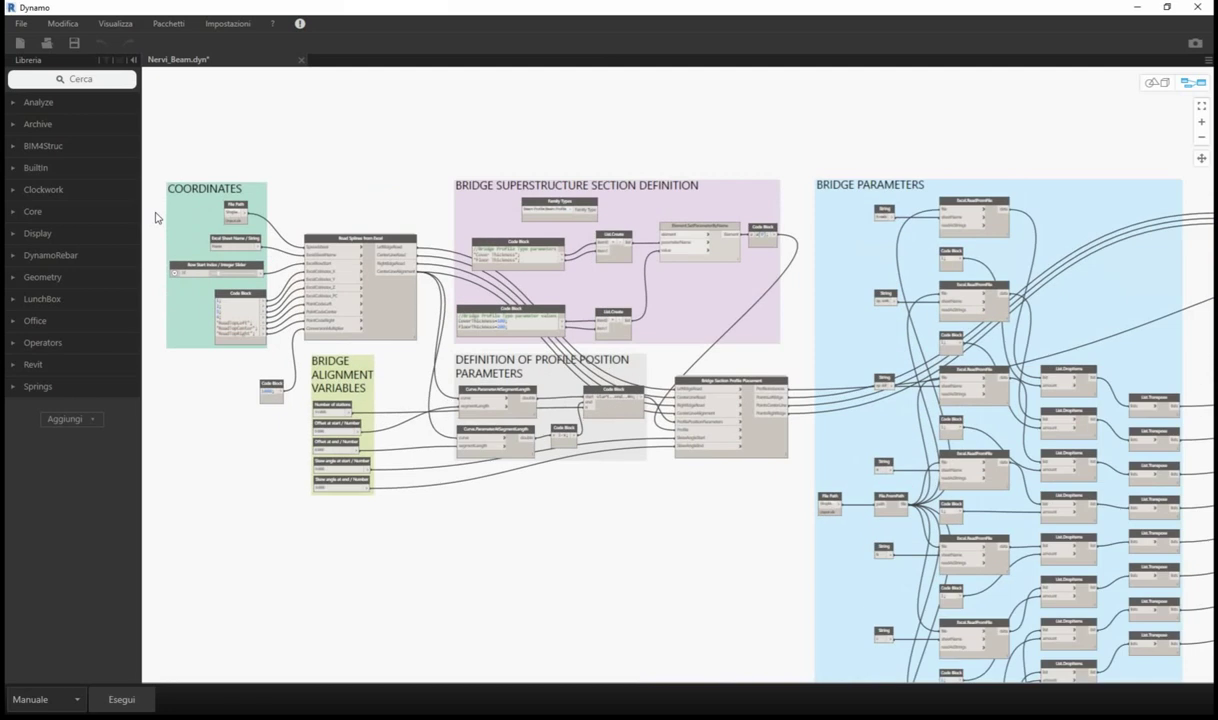
{"action": "scroll", "coordinate": [155, 214], "scroll_direction": "up", "scroll_amount": 5}
{"action": "scroll", "coordinate": [155, 214], "scroll_direction": "up", "scroll_amount": 5}
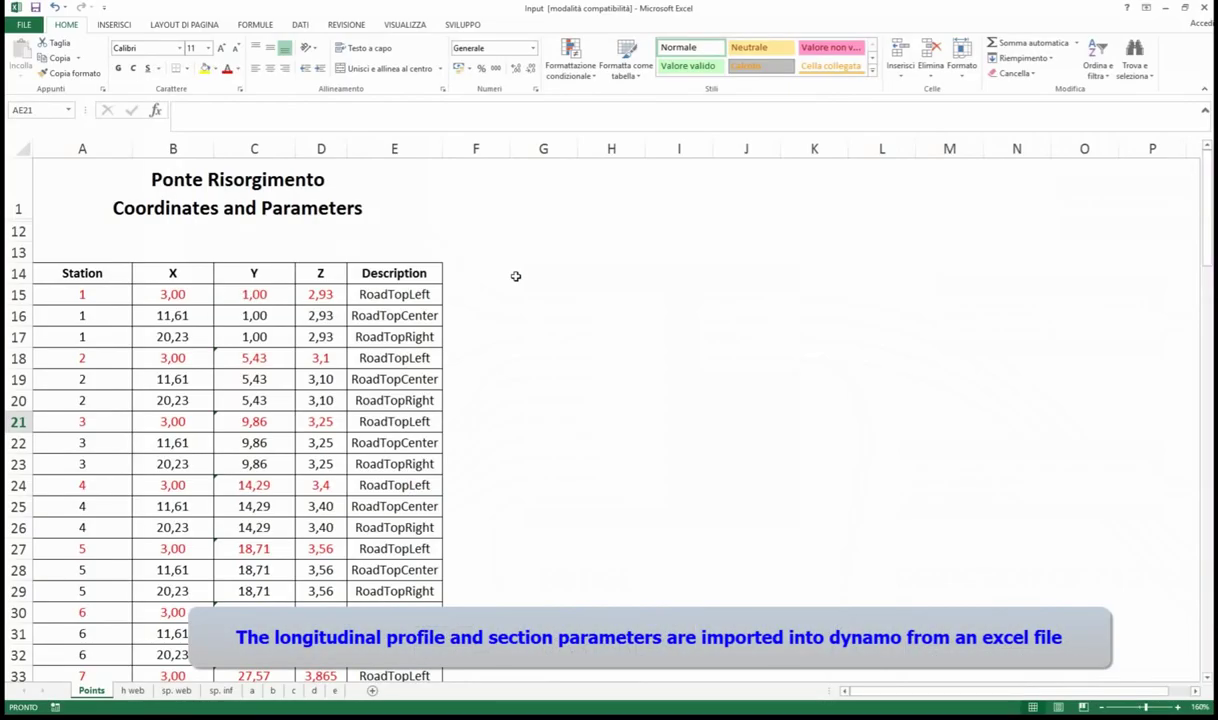
{"action": "scroll", "coordinate": [515, 276], "scroll_direction": "down", "scroll_amount": 1}
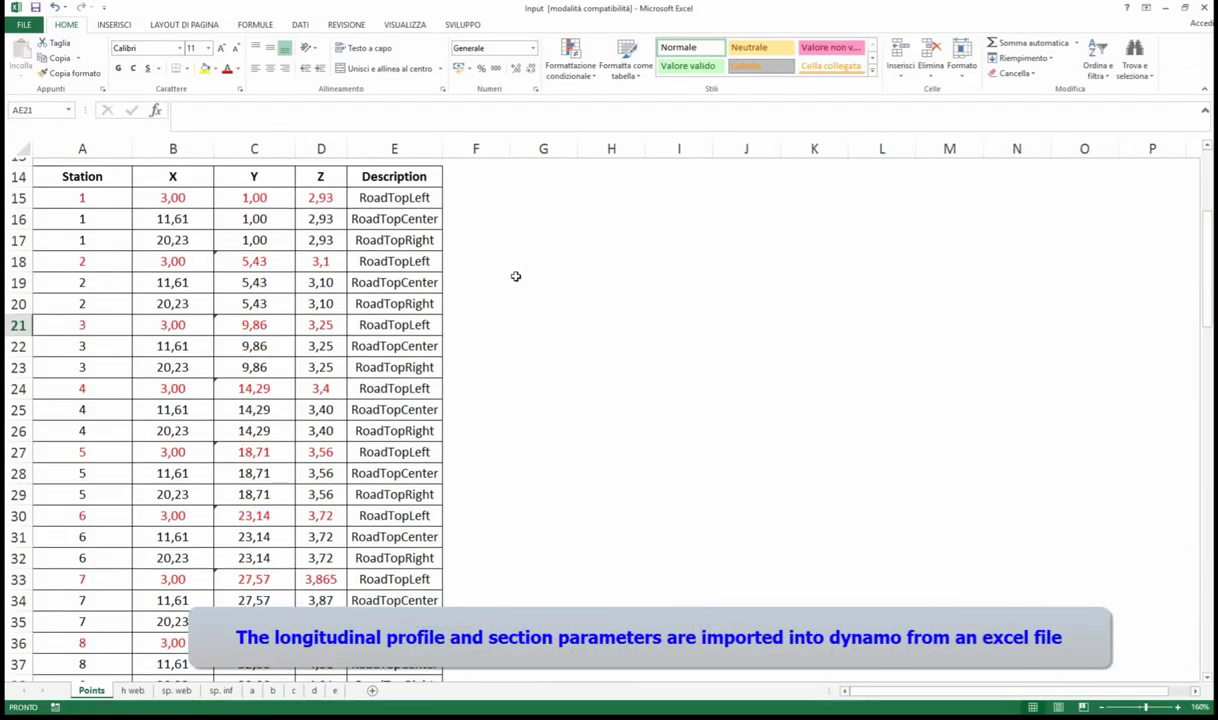
{"action": "scroll", "coordinate": [515, 276], "scroll_direction": "down", "scroll_amount": 5}
{"action": "scroll", "coordinate": [515, 276], "scroll_direction": "down", "scroll_amount": 1}
{"action": "scroll", "coordinate": [515, 276], "scroll_direction": "up", "scroll_amount": 4}
{"action": "scroll", "coordinate": [515, 276], "scroll_direction": "up", "scroll_amount": 3}
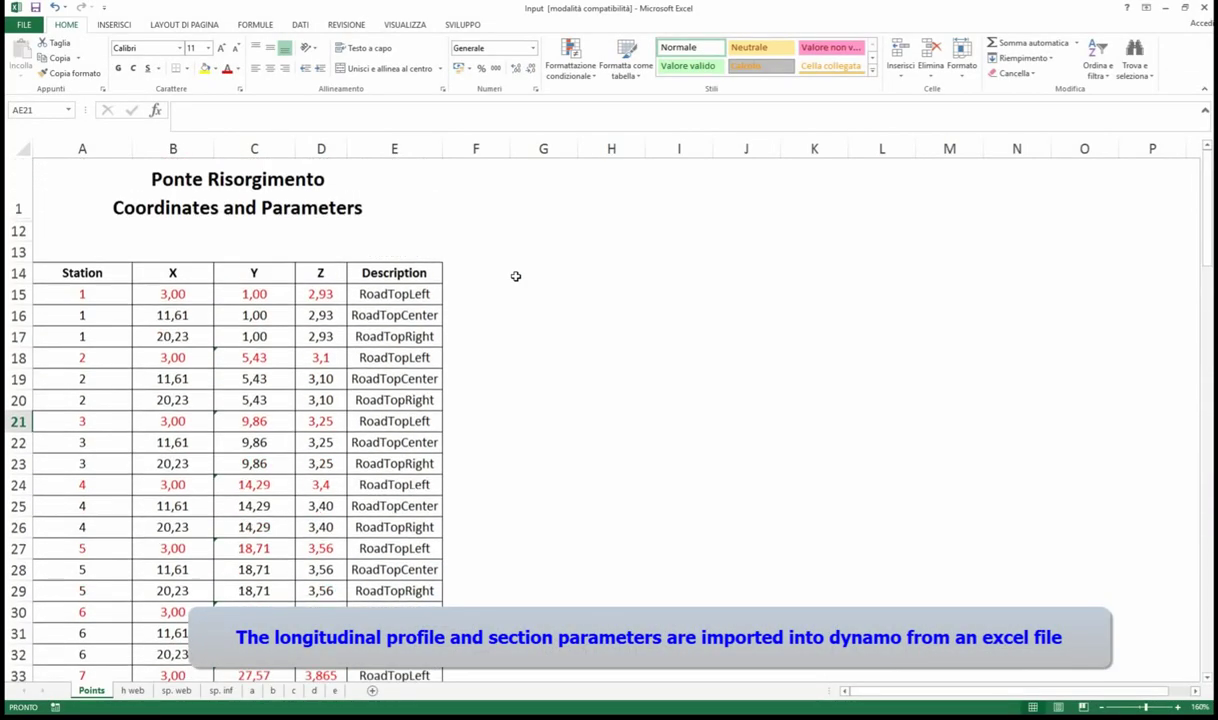
{"action": "left_click", "coordinate": [132, 690]}
{"action": "left_click", "coordinate": [175, 690]}
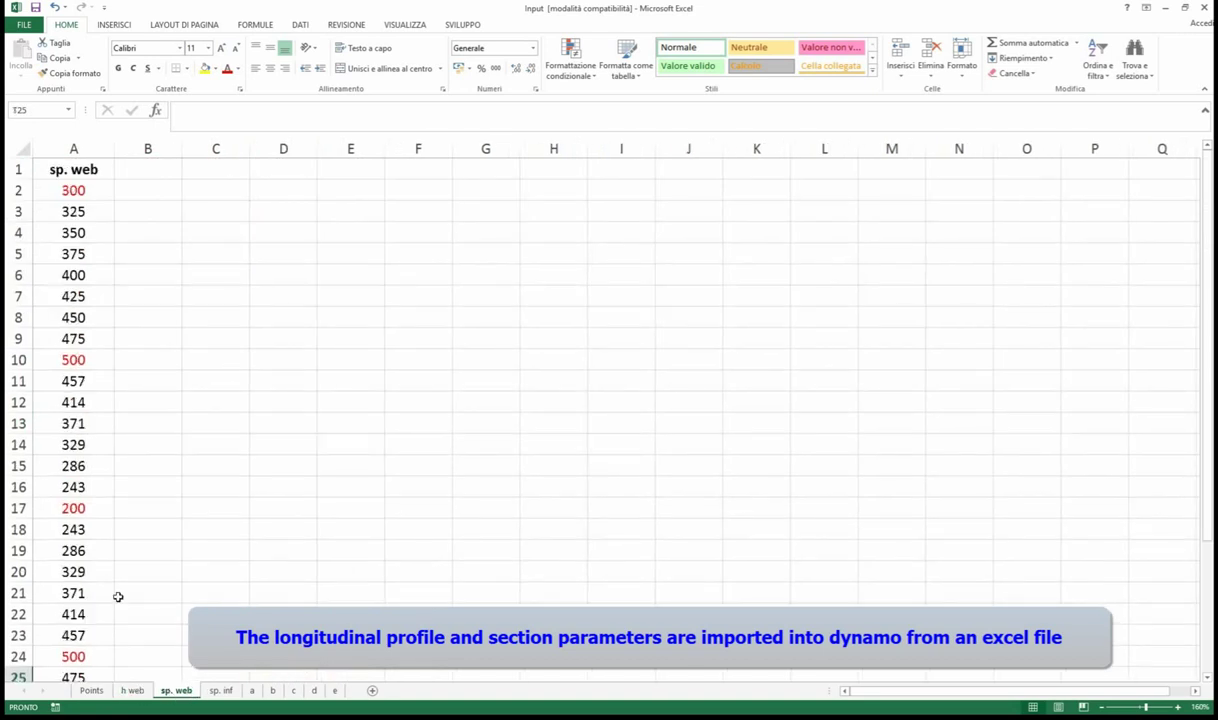
Run the Nervi_Beam graph and view the three generated road splines in preview and Revit.
{"action": "left_click", "coordinate": [77, 210]}
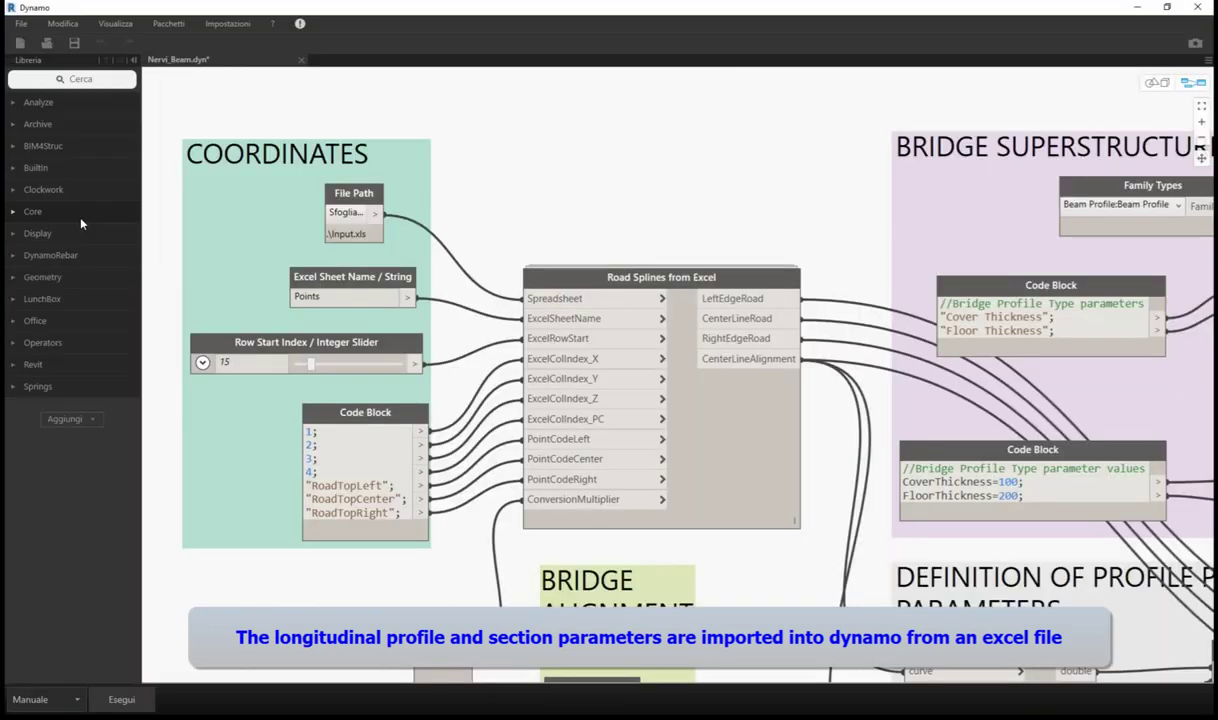
{"action": "left_click", "coordinate": [345, 212]}
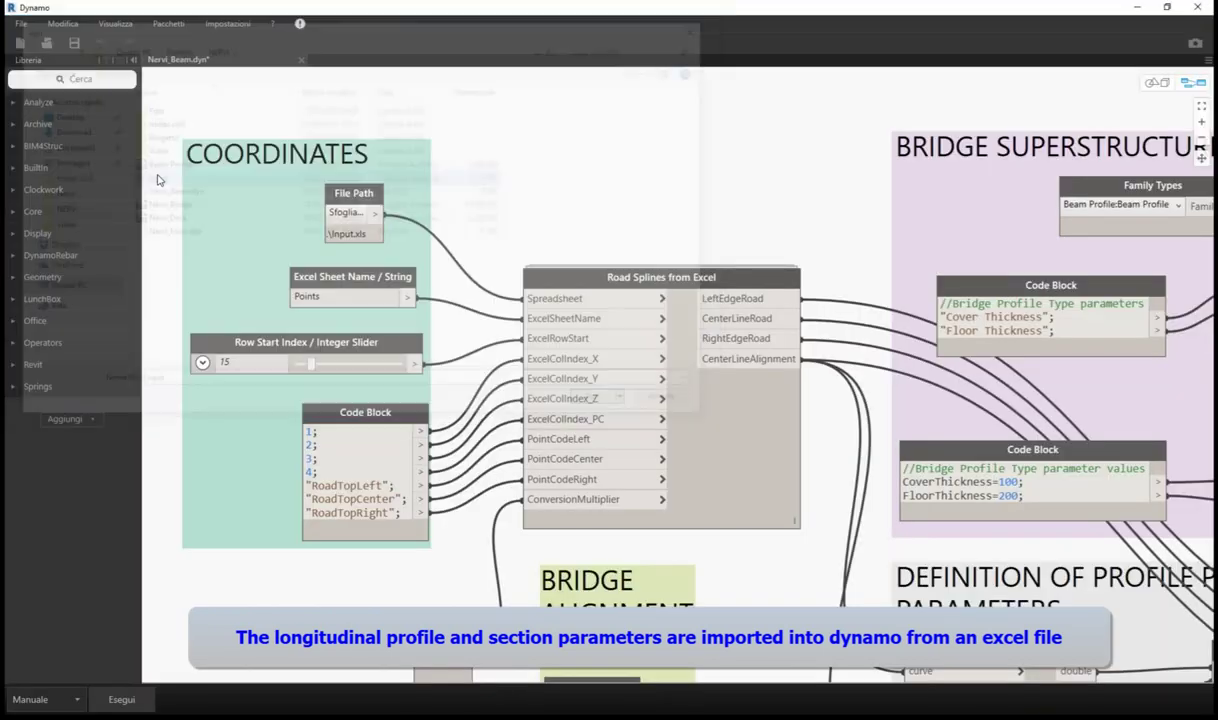
{"action": "left_click", "coordinate": [122, 699]}
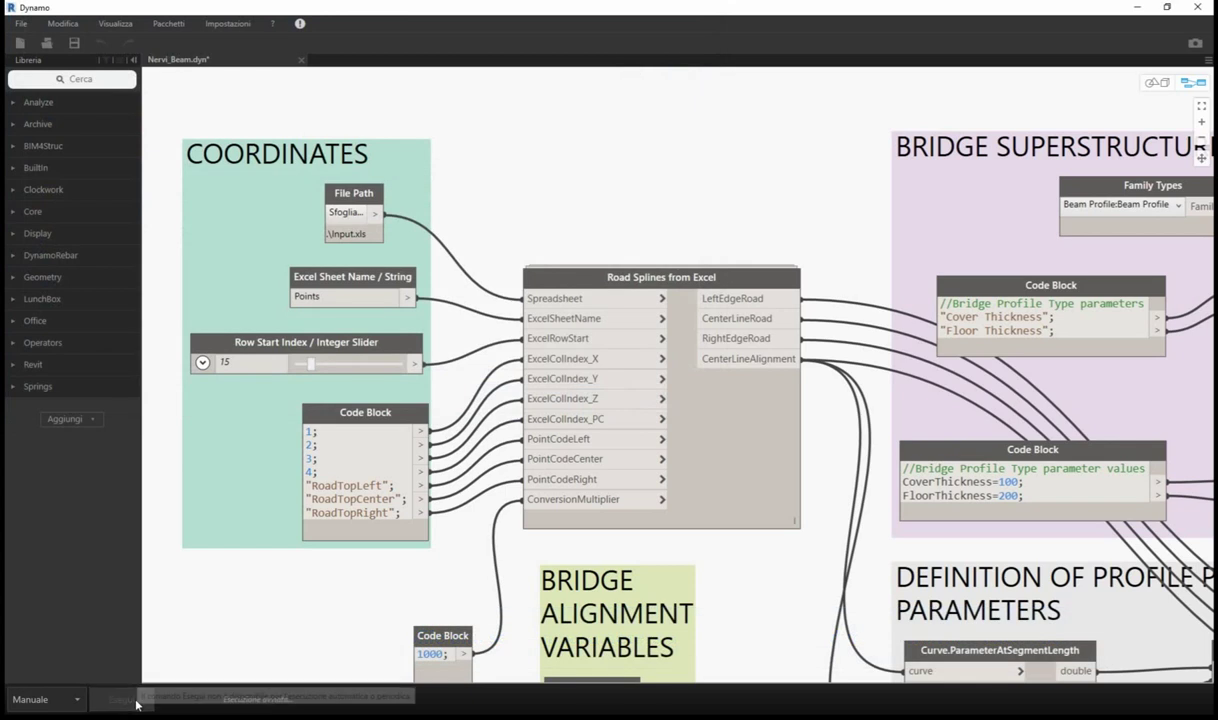
{"action": "left_click", "coordinate": [1157, 82]}
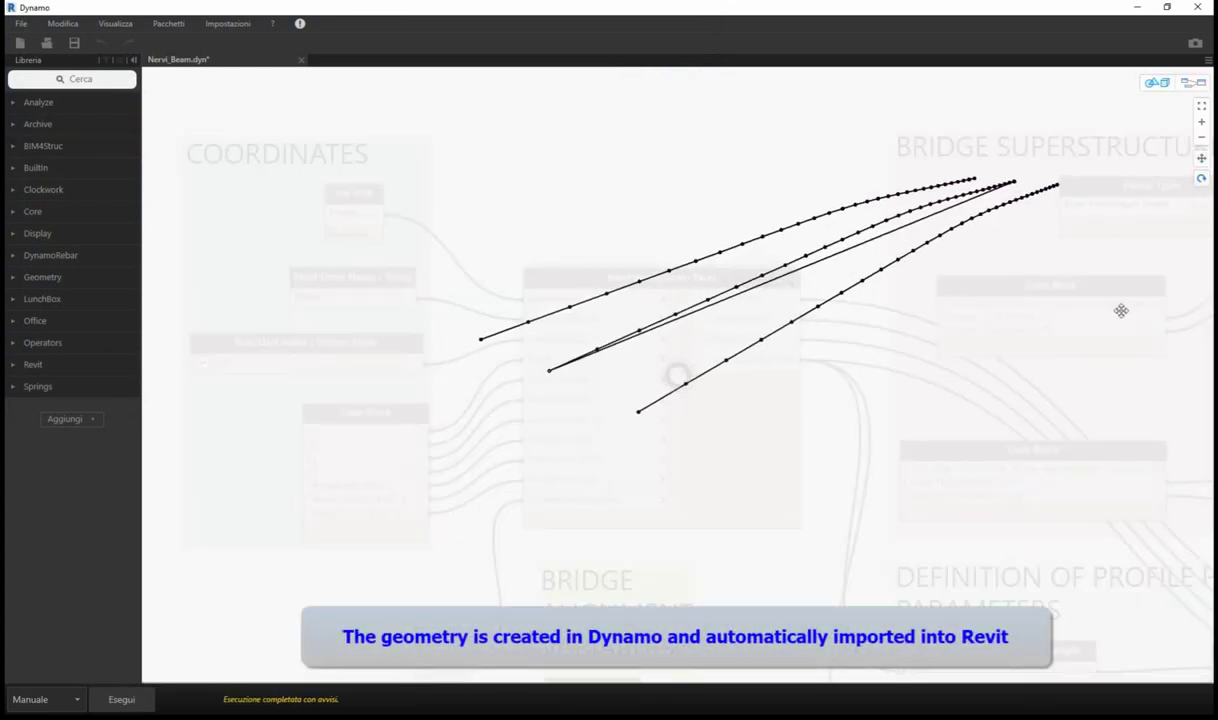
{"action": "left_click", "coordinate": [1194, 85]}
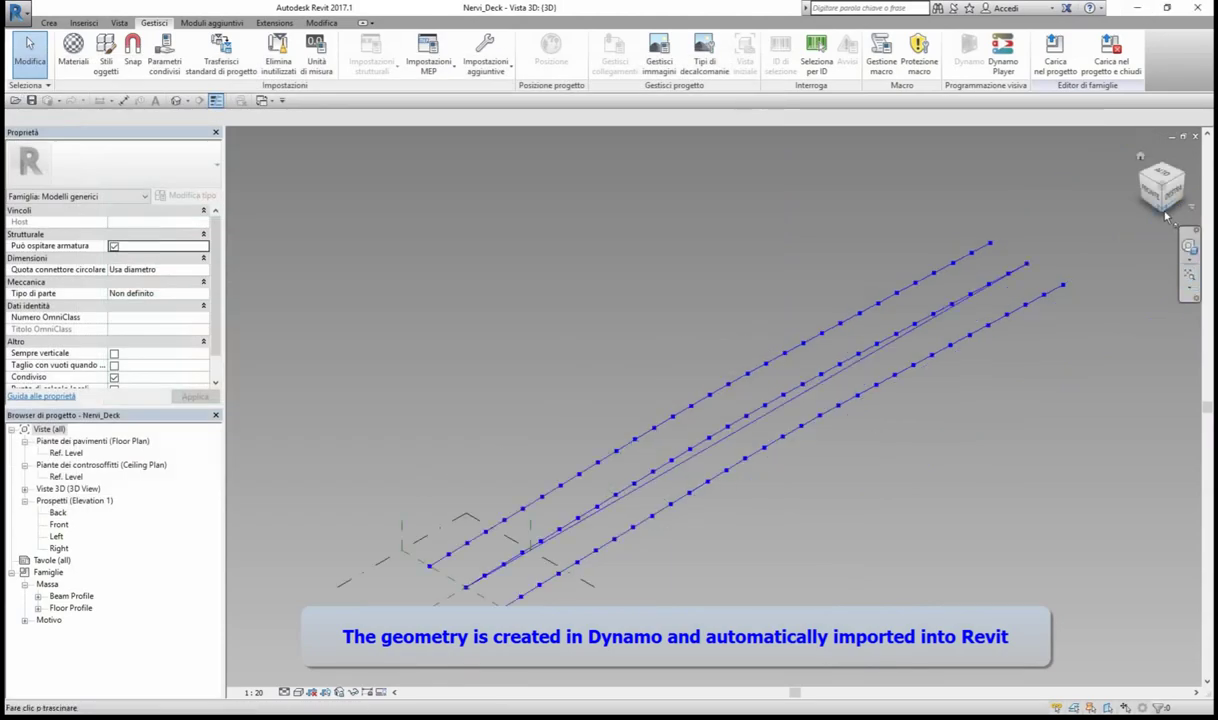
{"action": "left_click_drag", "start_coordinate": [1160, 185], "coordinate": [1140, 235]}
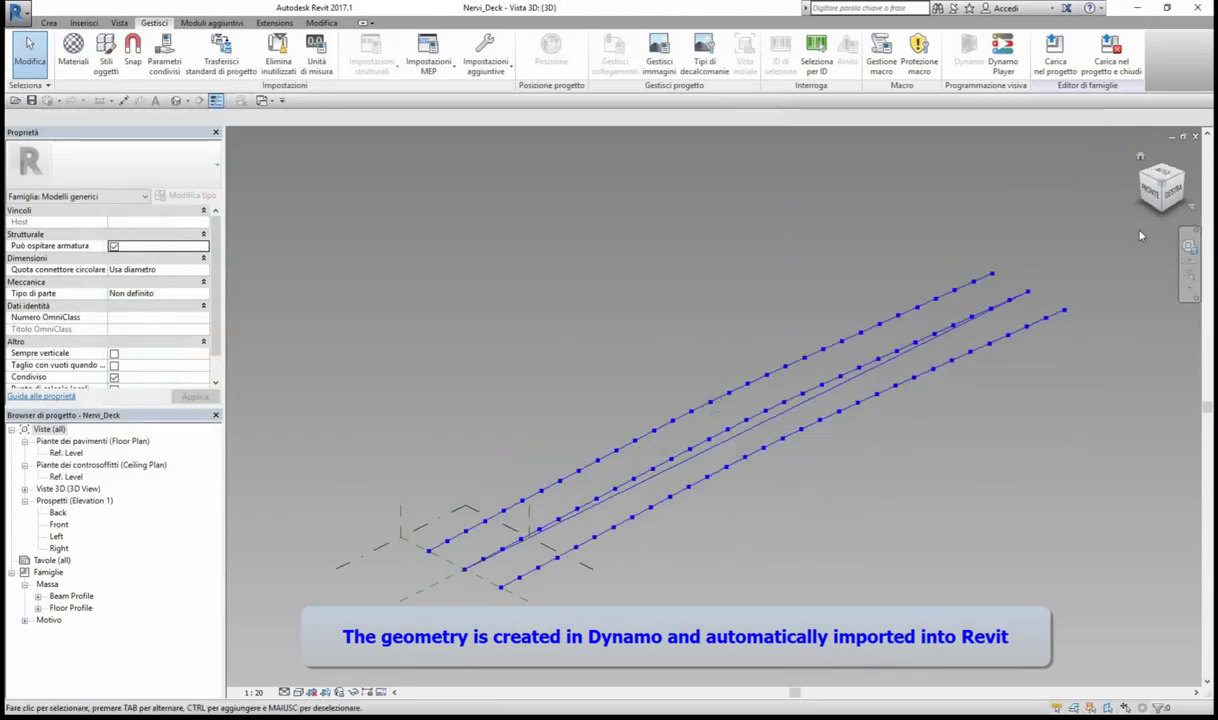
{"action": "mouse_move", "coordinate": [75, 110]}
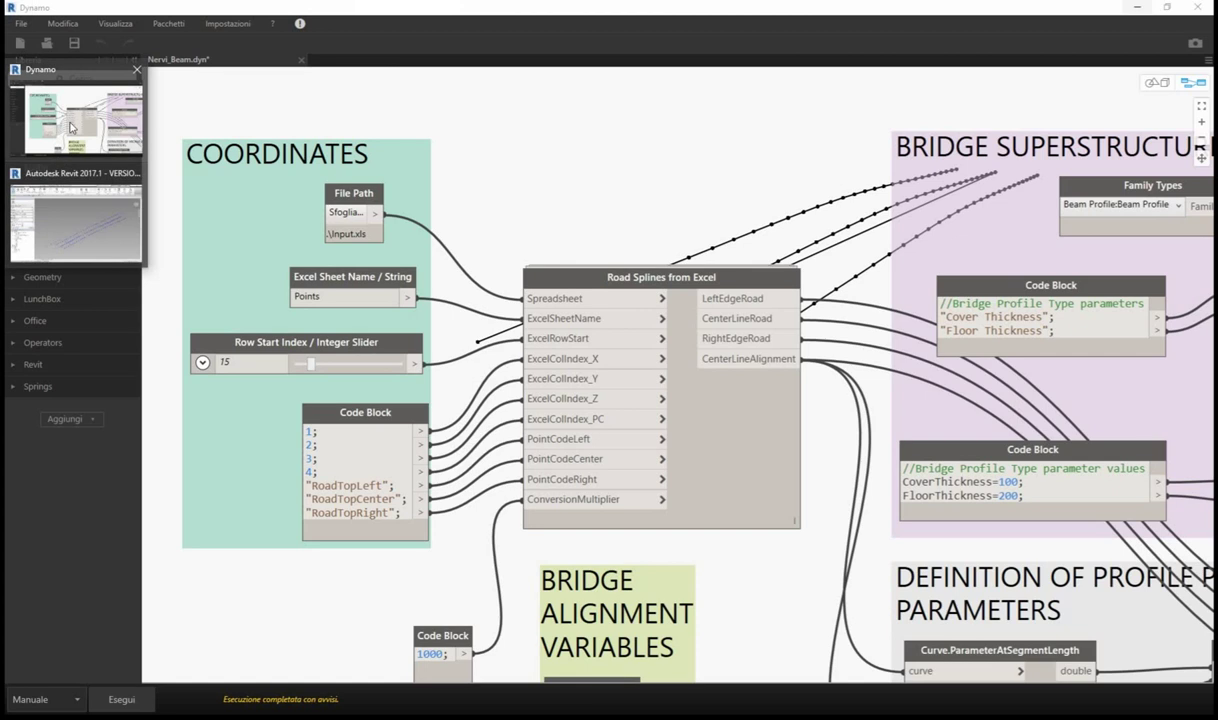
Run the Nervi_Beam graph again to build the ribbed beam deck along the splines.
{"action": "left_click", "coordinate": [62, 150]}
{"action": "scroll", "coordinate": [407, 270], "scroll_direction": "down", "scroll_amount": 3}
{"action": "scroll", "coordinate": [407, 270], "scroll_direction": "down", "scroll_amount": 2}
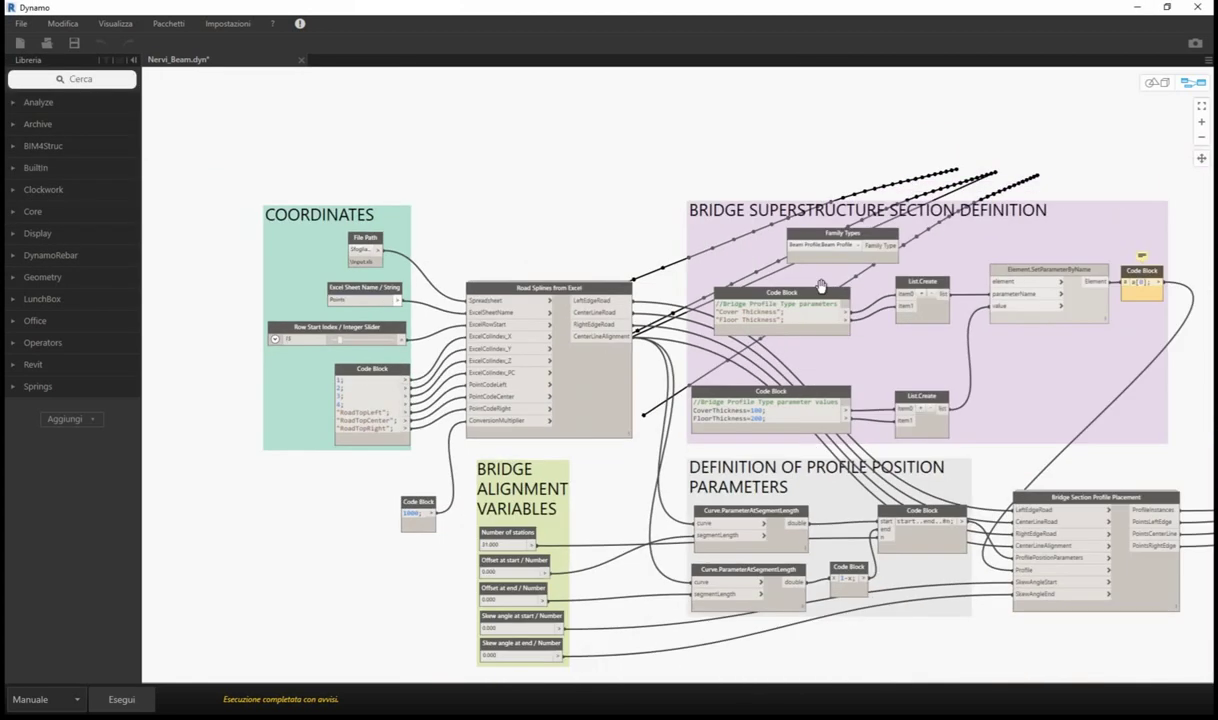
{"action": "scroll", "coordinate": [930, 260], "scroll_direction": "up", "scroll_amount": 5}
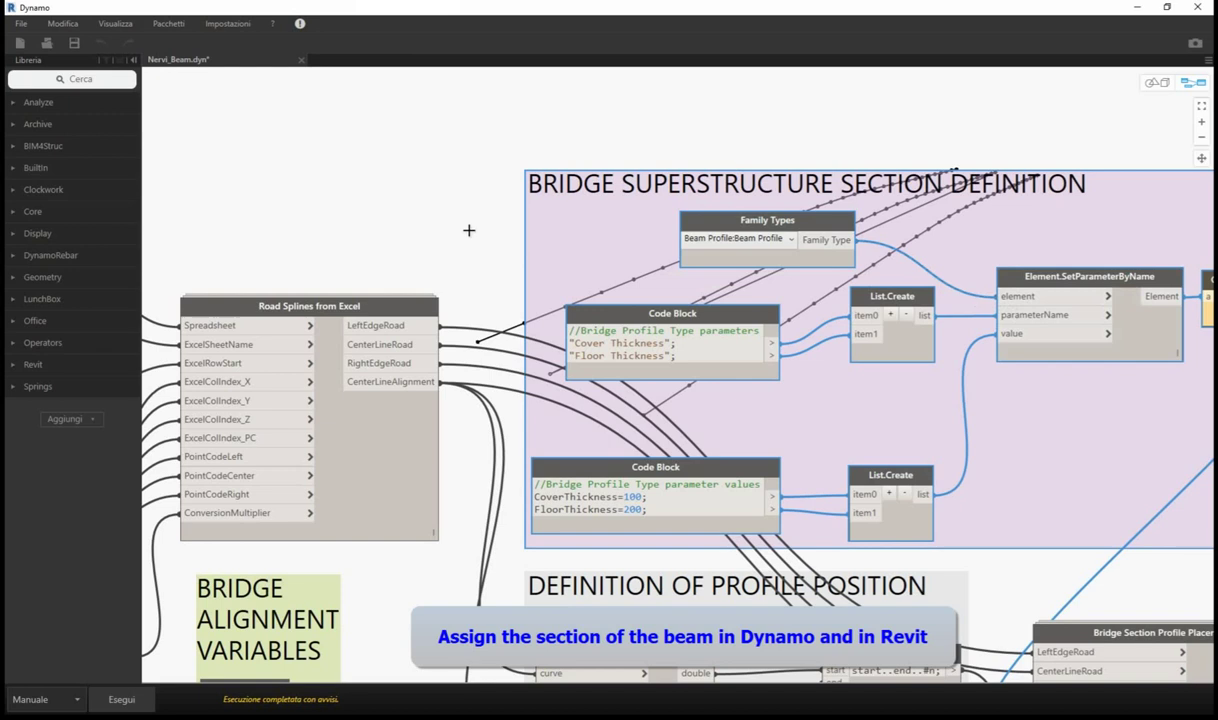
{"action": "scroll", "coordinate": [400, 228], "scroll_direction": "down", "scroll_amount": 2}
{"action": "scroll", "coordinate": [400, 228], "scroll_direction": "down", "scroll_amount": 3}
{"action": "scroll", "coordinate": [946, 205], "scroll_direction": "up", "scroll_amount": 3}
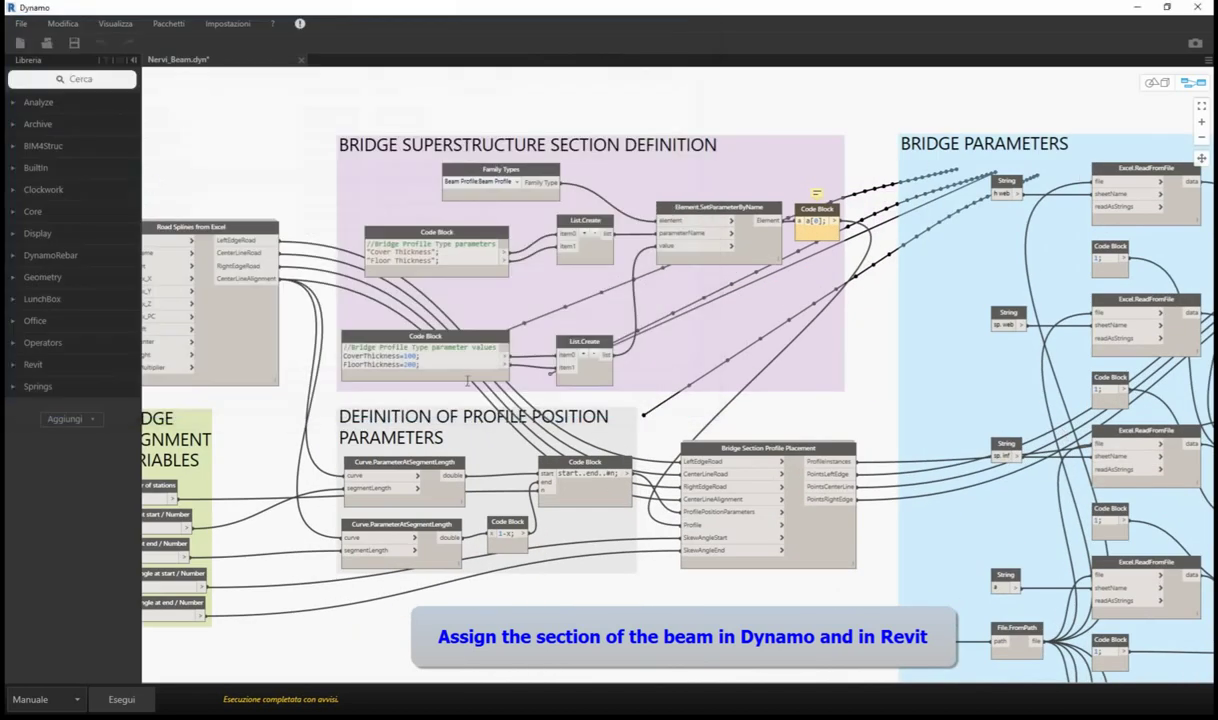
{"action": "scroll", "coordinate": [520, 567], "scroll_direction": "down", "scroll_amount": 3}
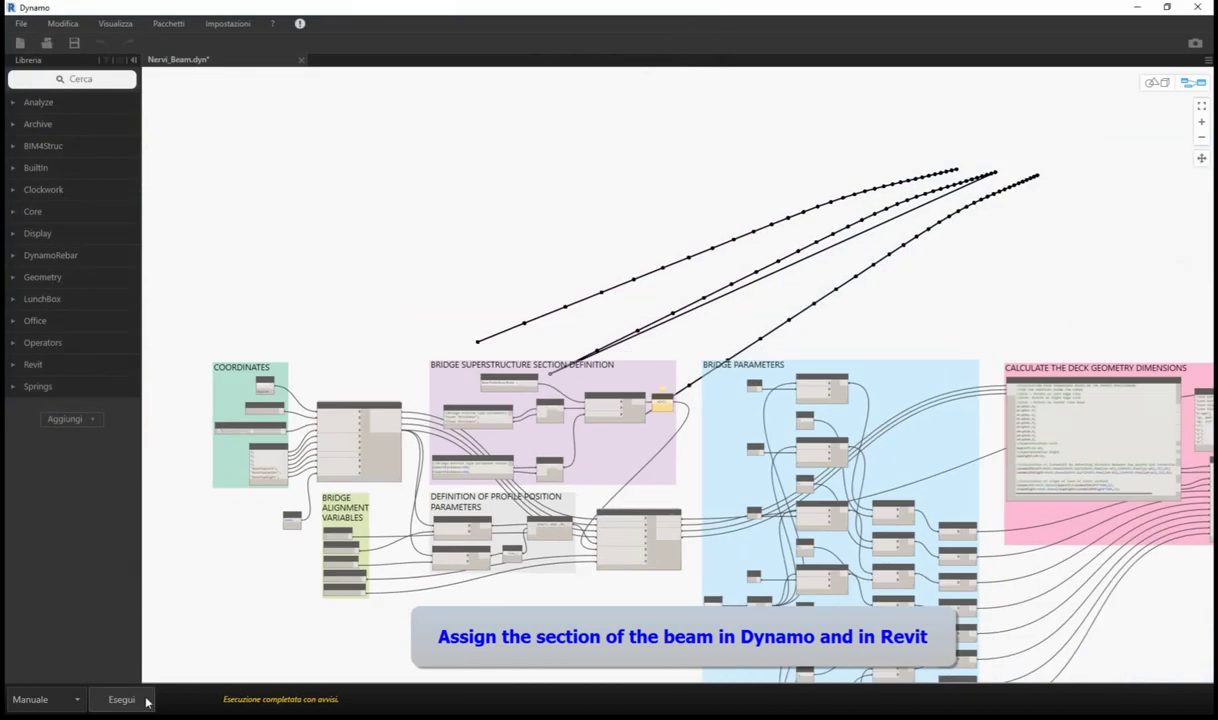
{"action": "left_click", "coordinate": [144, 701]}
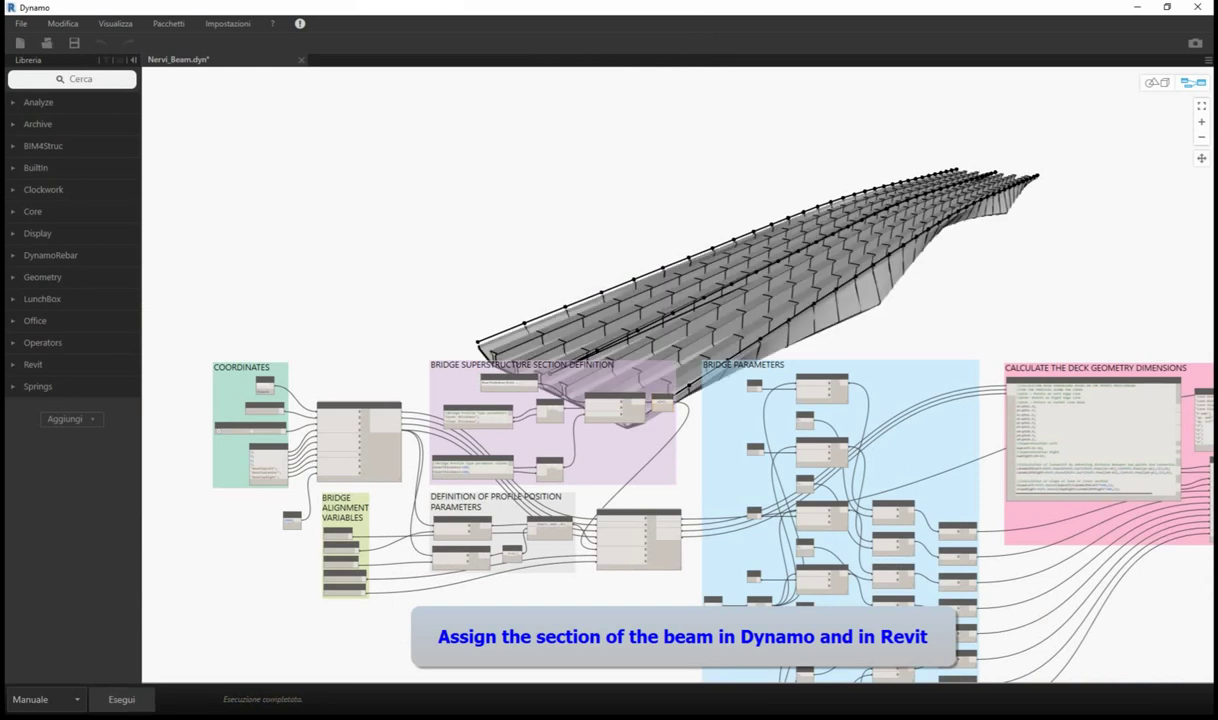
Orbit the generated ribbed deck in the 3D preview and in Revit, then relaunch Dynamo.
{"action": "left_click", "coordinate": [1152, 88]}
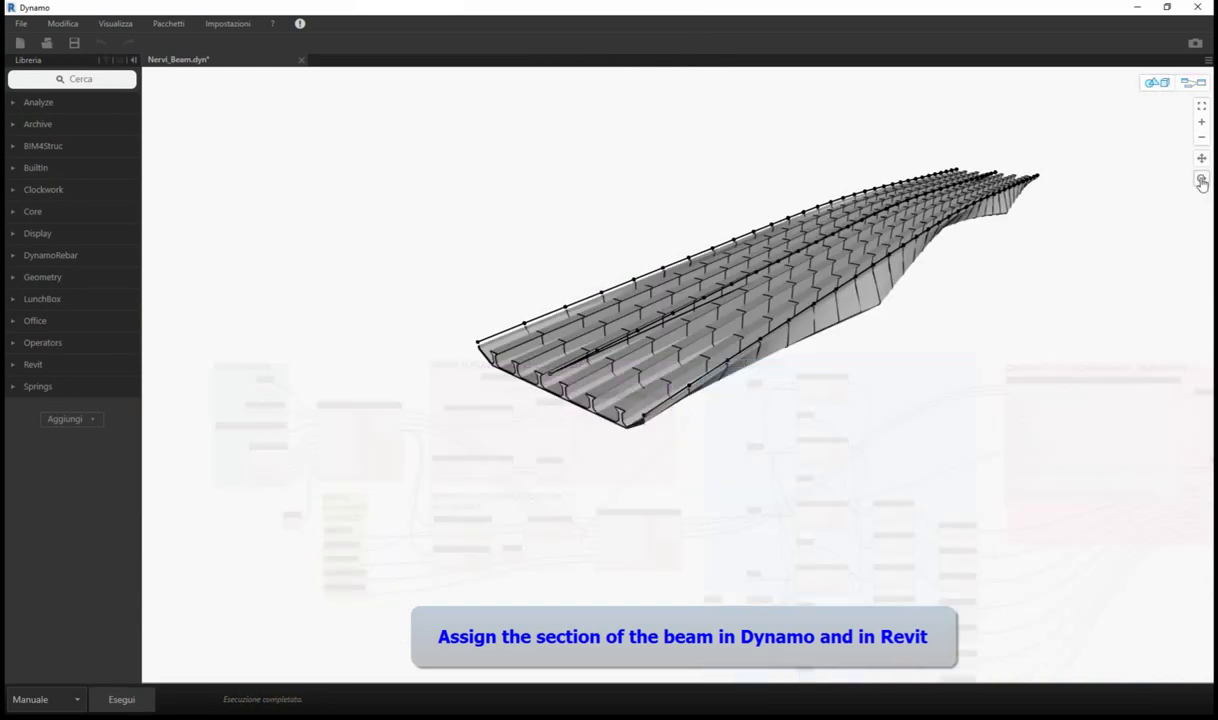
{"action": "left_click_drag", "start_coordinate": [1146, 266], "coordinate": [1211, 258]}
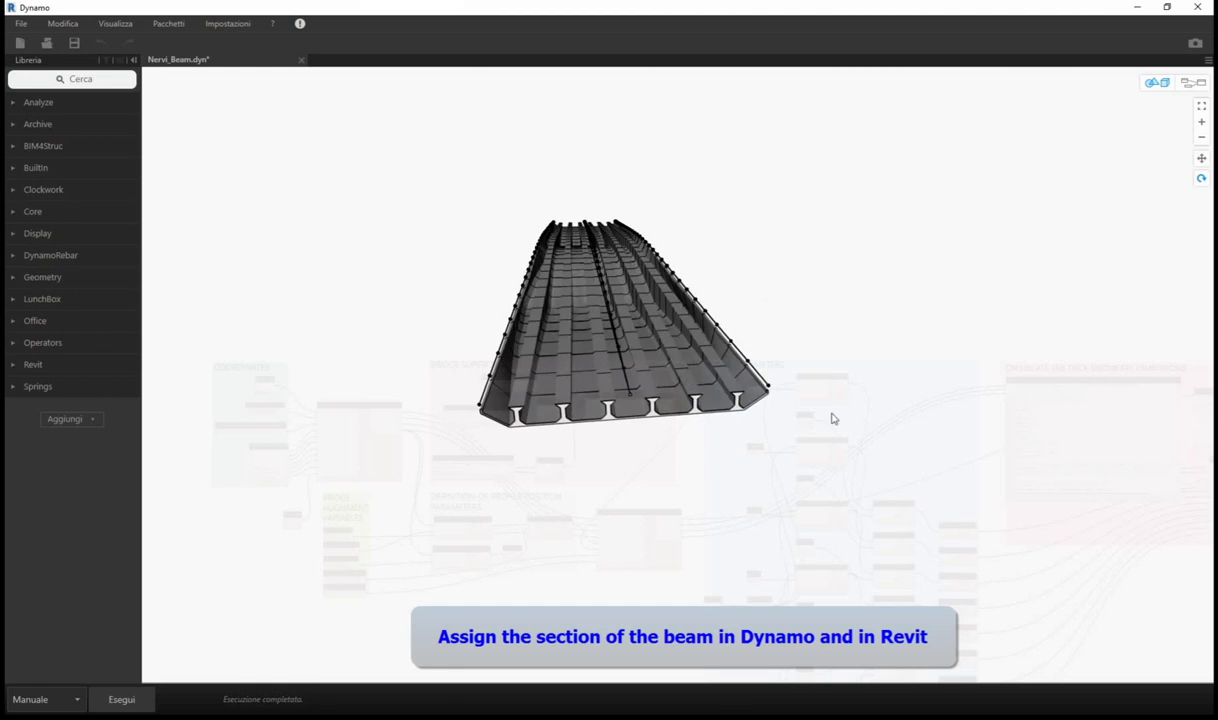
{"action": "mouse_move", "coordinate": [831, 418]}
{"action": "left_mouse_down"}
{"action": "mouse_move", "coordinate": [805, 457]}
{"action": "mouse_move", "coordinate": [835, 443]}
{"action": "mouse_move", "coordinate": [707, 454]}
{"action": "mouse_move", "coordinate": [720, 453]}
{"action": "left_mouse_up"}
{"action": "left_click", "coordinate": [1192, 84]}
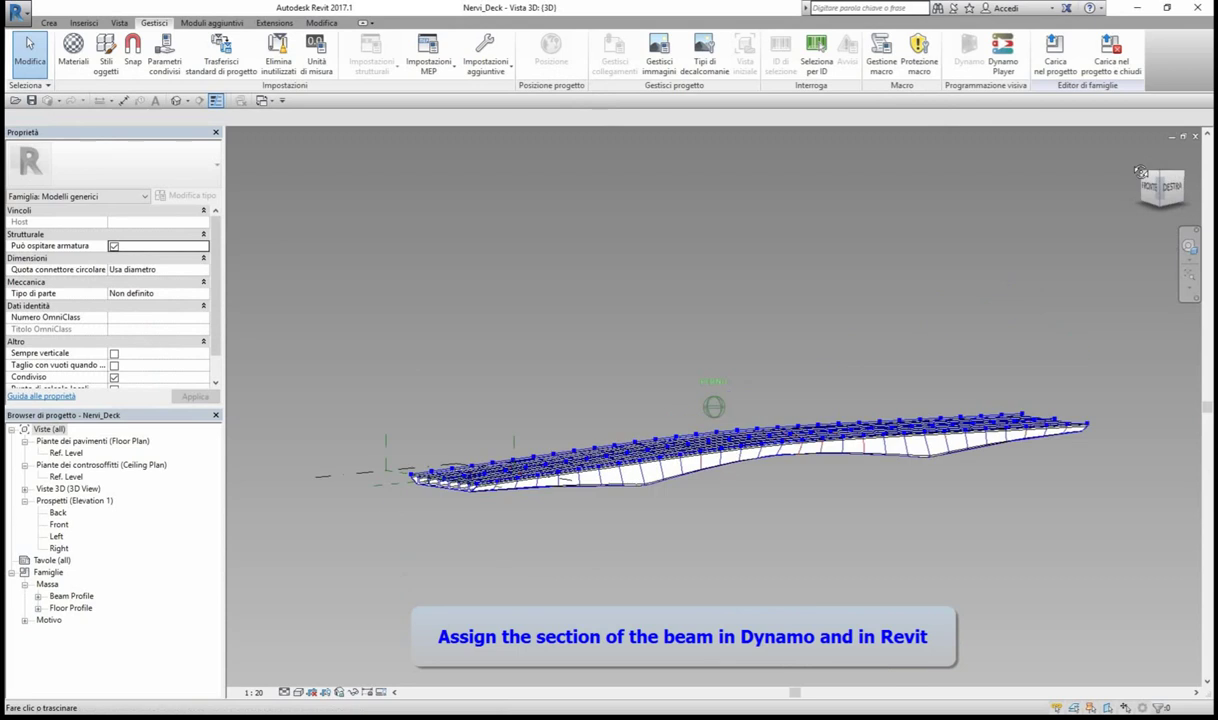
{"action": "left_click_drag", "start_coordinate": [1141, 172], "coordinate": [1103, 185]}
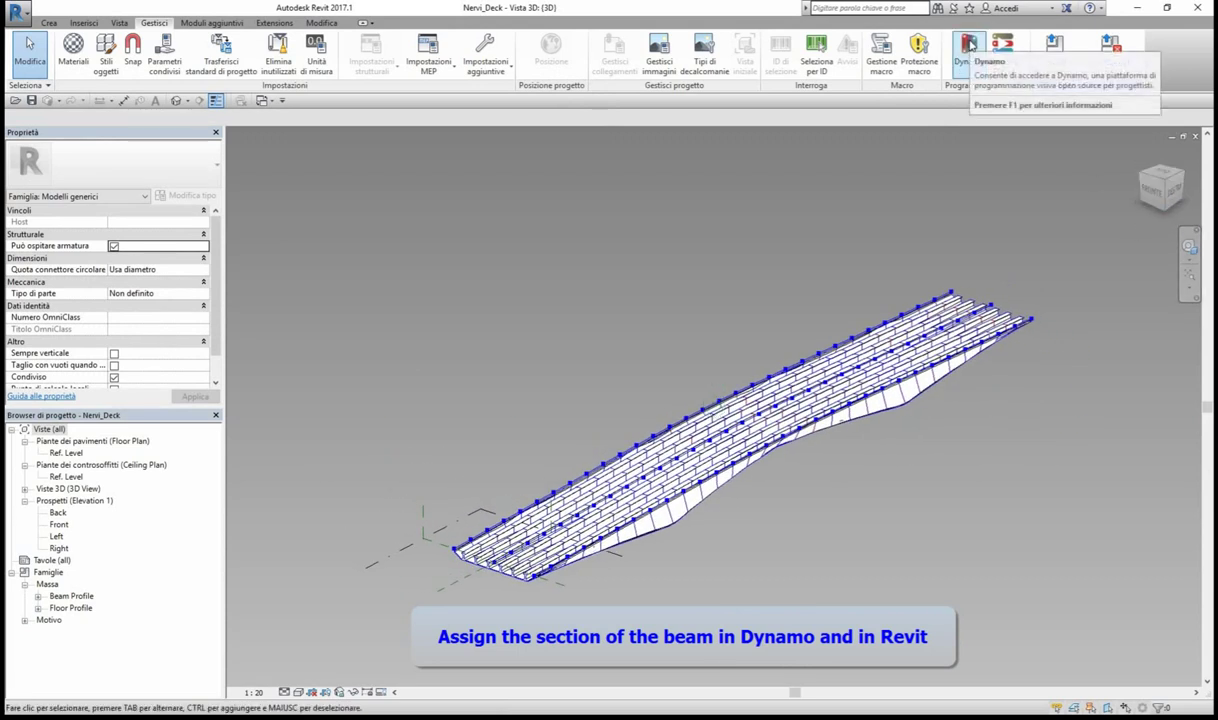
{"action": "left_click", "coordinate": [970, 48]}
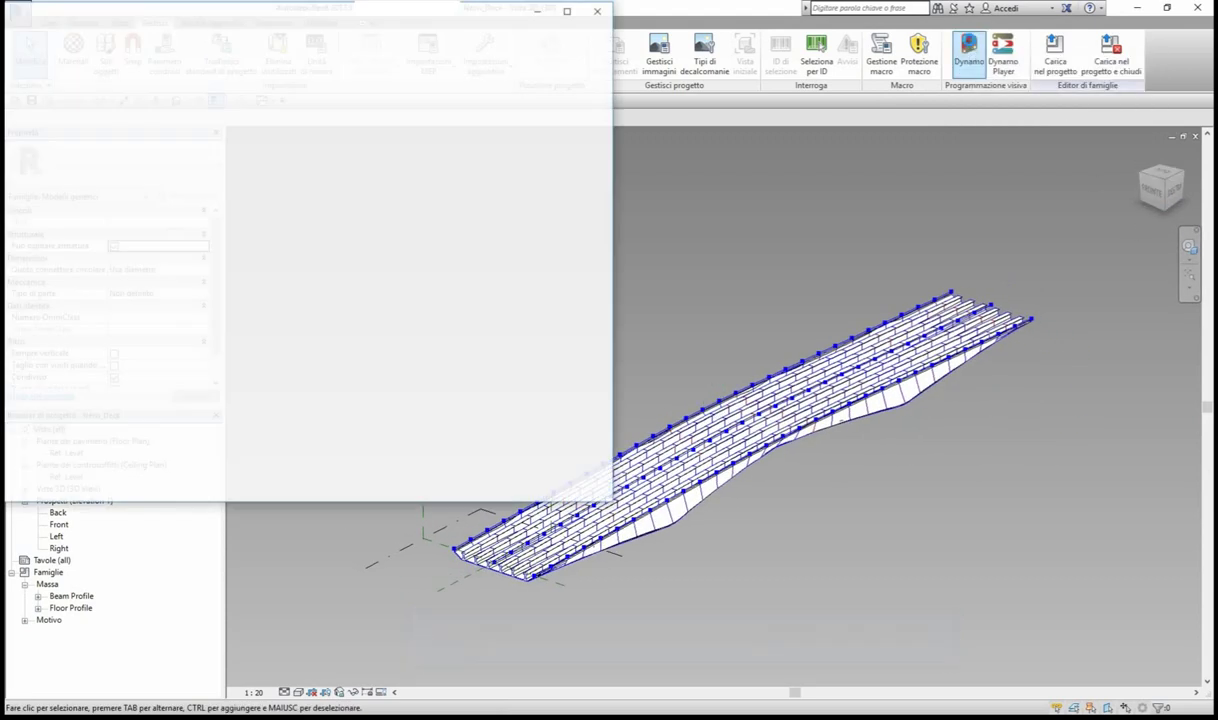
Open Nervi_Floor.dyn maximized and set its Family Types node to Floor Profile.
{"action": "left_click", "coordinate": [101, 234]}
{"action": "double_click", "coordinate": [155, 182]}
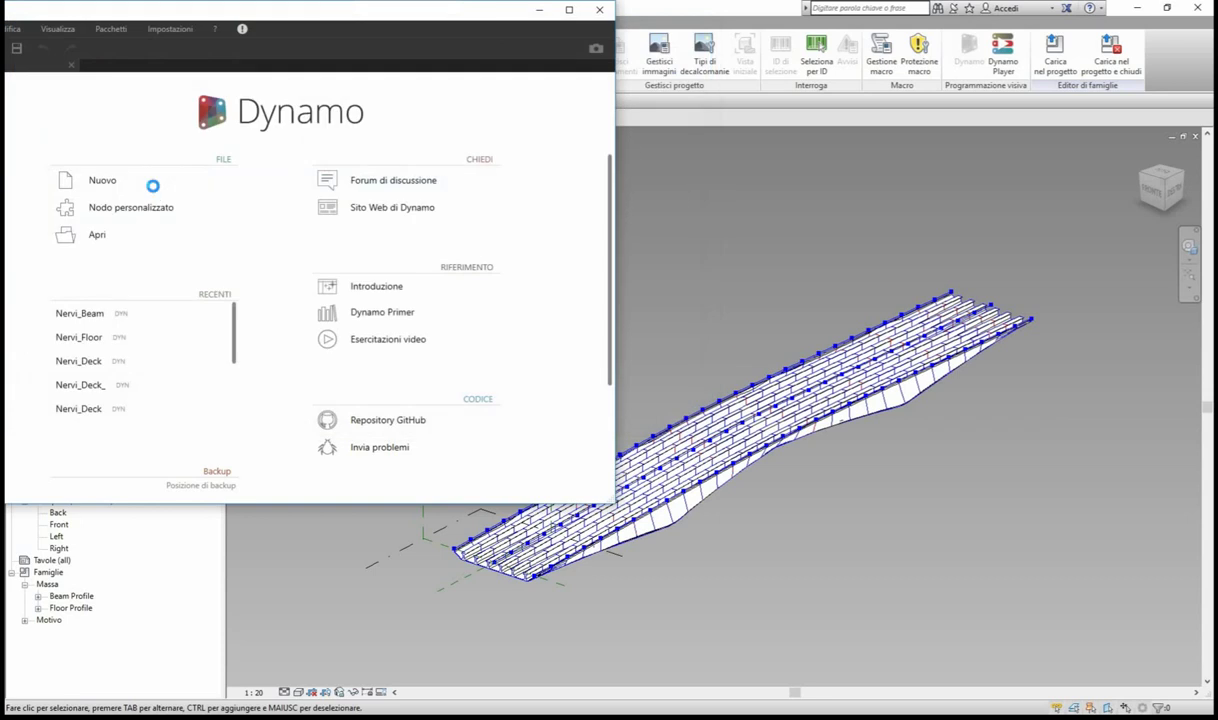
{"action": "left_click", "coordinate": [569, 9]}
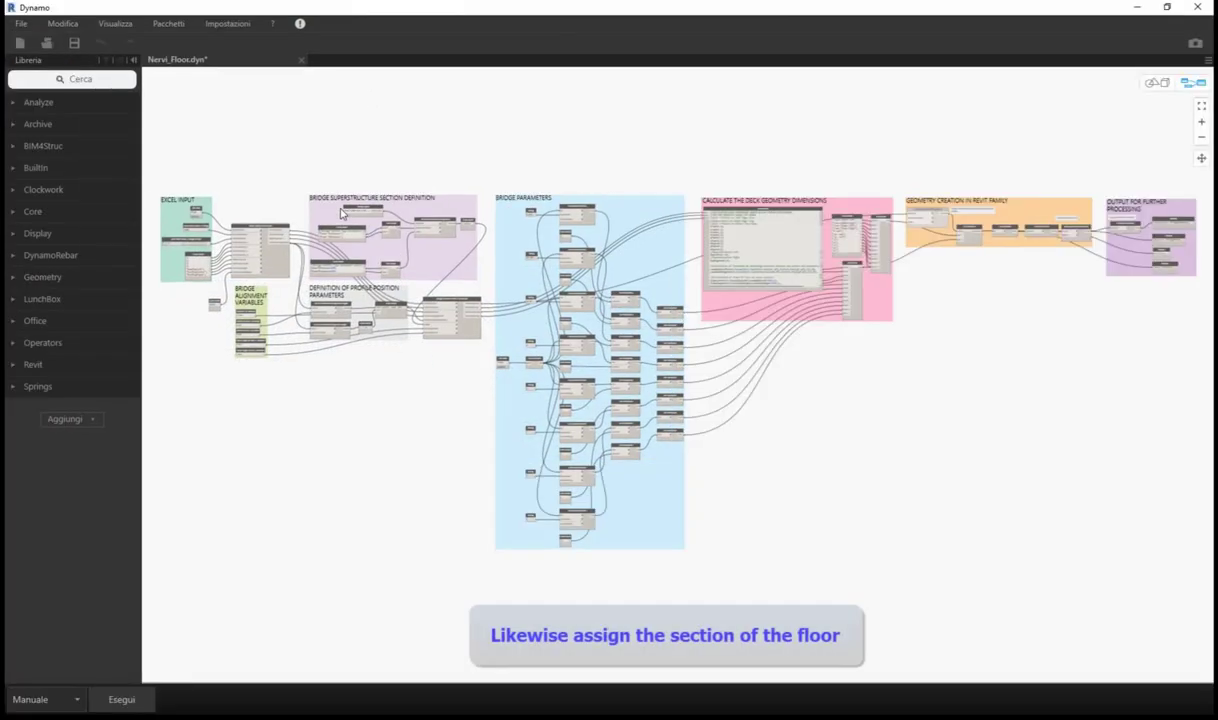
{"action": "scroll", "coordinate": [338, 211], "scroll_direction": "up", "scroll_amount": 5}
{"action": "scroll", "coordinate": [338, 211], "scroll_direction": "up", "scroll_amount": 2}
{"action": "left_click", "coordinate": [422, 229]}
{"action": "left_click", "coordinate": [420, 256]}
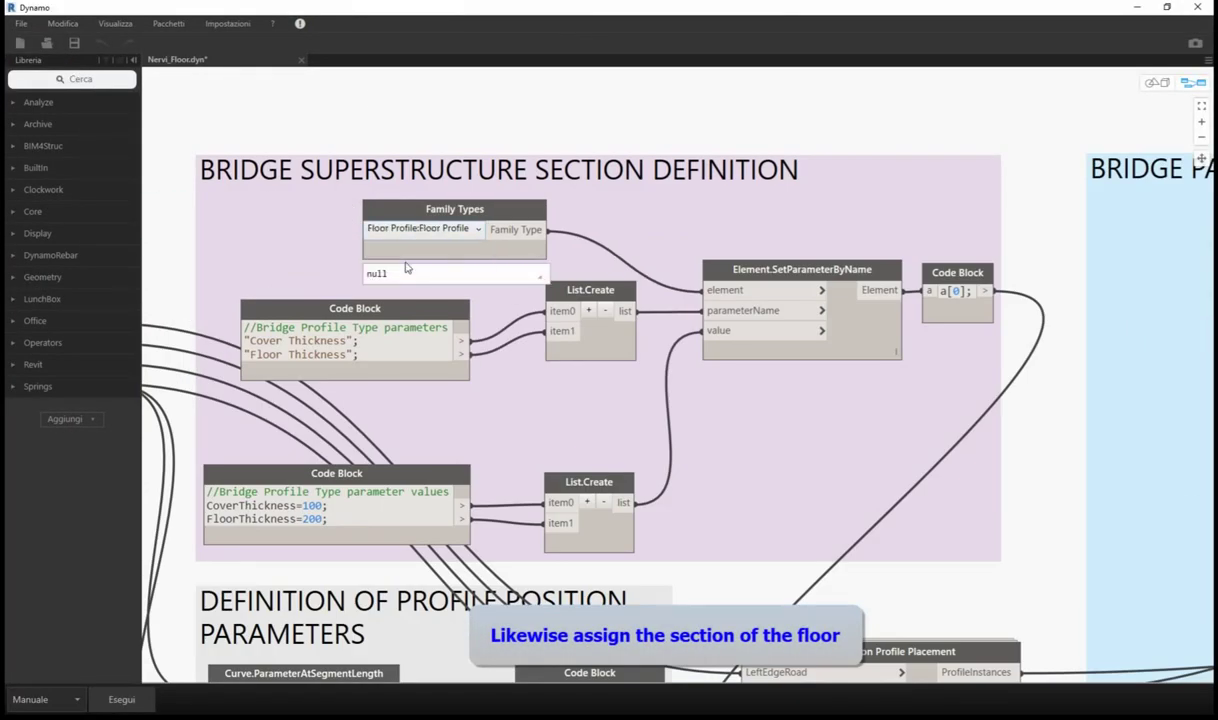
{"action": "scroll", "coordinate": [533, 512], "scroll_direction": "down", "scroll_amount": 3}
{"action": "scroll", "coordinate": [533, 512], "scroll_direction": "down", "scroll_amount": 2}
Run the floor graph and inspect the resulting segmented slab in the 3D preview.
{"action": "left_click", "coordinate": [145, 699]}
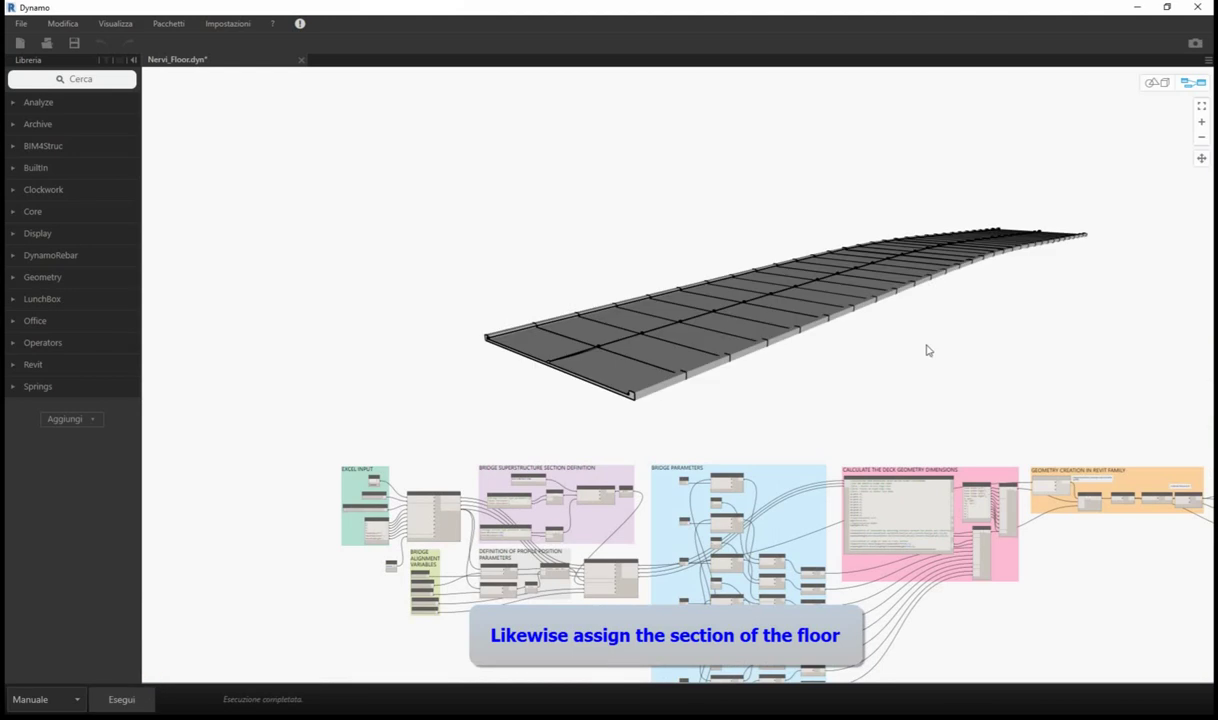
{"action": "left_click", "coordinate": [1151, 83]}
{"action": "left_click_drag", "start_coordinate": [1149, 306], "coordinate": [1158, 296]}
{"action": "left_click", "coordinate": [1150, 83]}
Orbit the finished deck in Revit, then switch to the Nervi_Bridge 3D view.
{"action": "left_click", "coordinate": [1140, 8]}
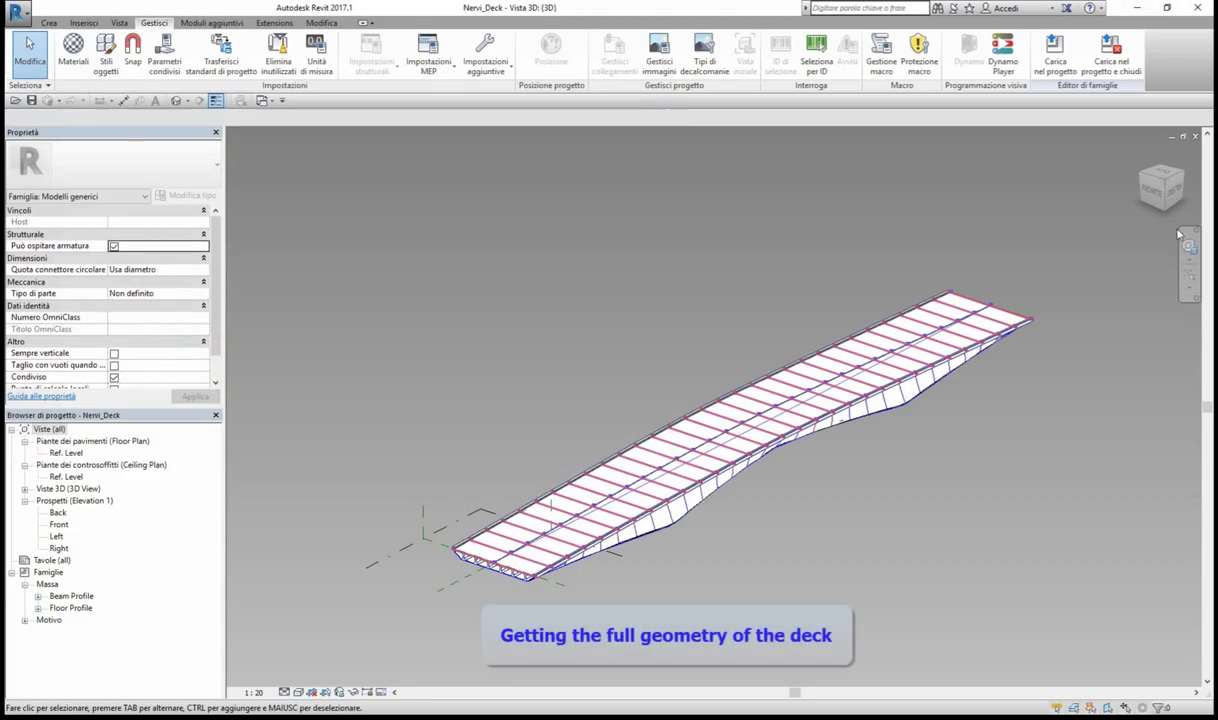
{"action": "mouse_move", "coordinate": [1155, 190]}
{"action": "left_mouse_down"}
{"action": "mouse_move", "coordinate": [1104, 215]}
{"action": "mouse_move", "coordinate": [1137, 195]}
{"action": "mouse_move", "coordinate": [1088, 176]}
{"action": "mouse_move", "coordinate": [1180, 184]}
{"action": "mouse_move", "coordinate": [1105, 181]}
{"action": "left_mouse_up"}
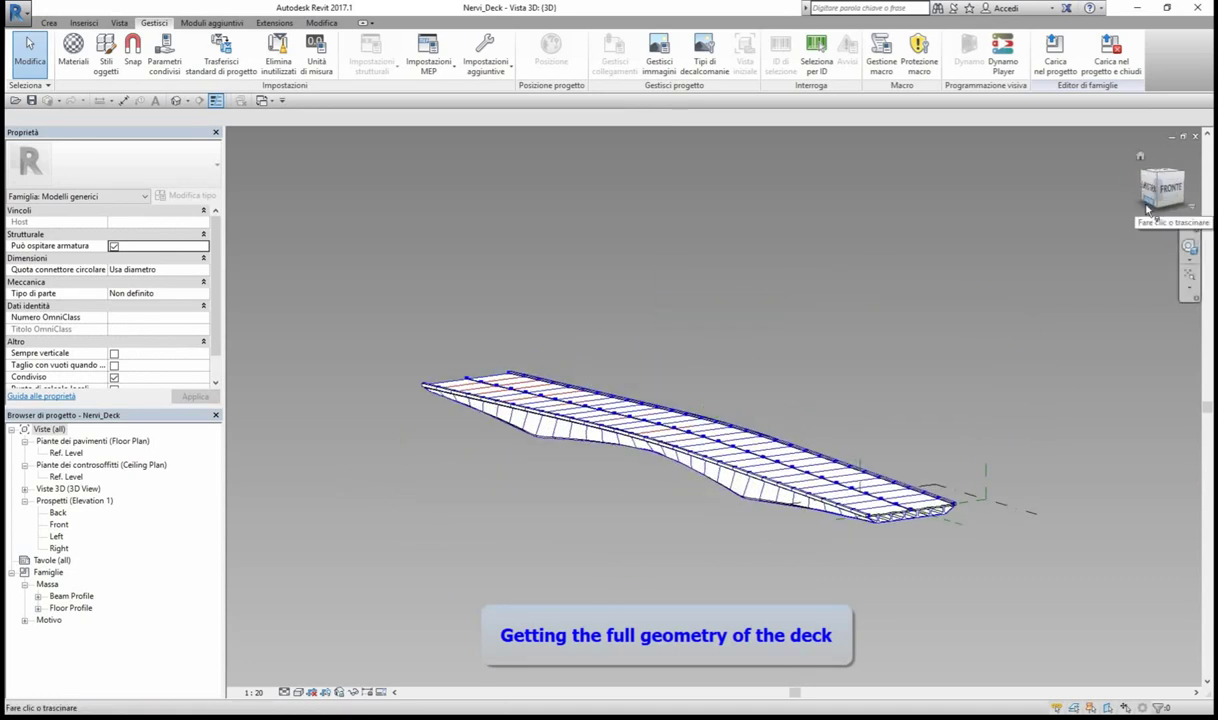
{"action": "left_click", "coordinate": [266, 101]}
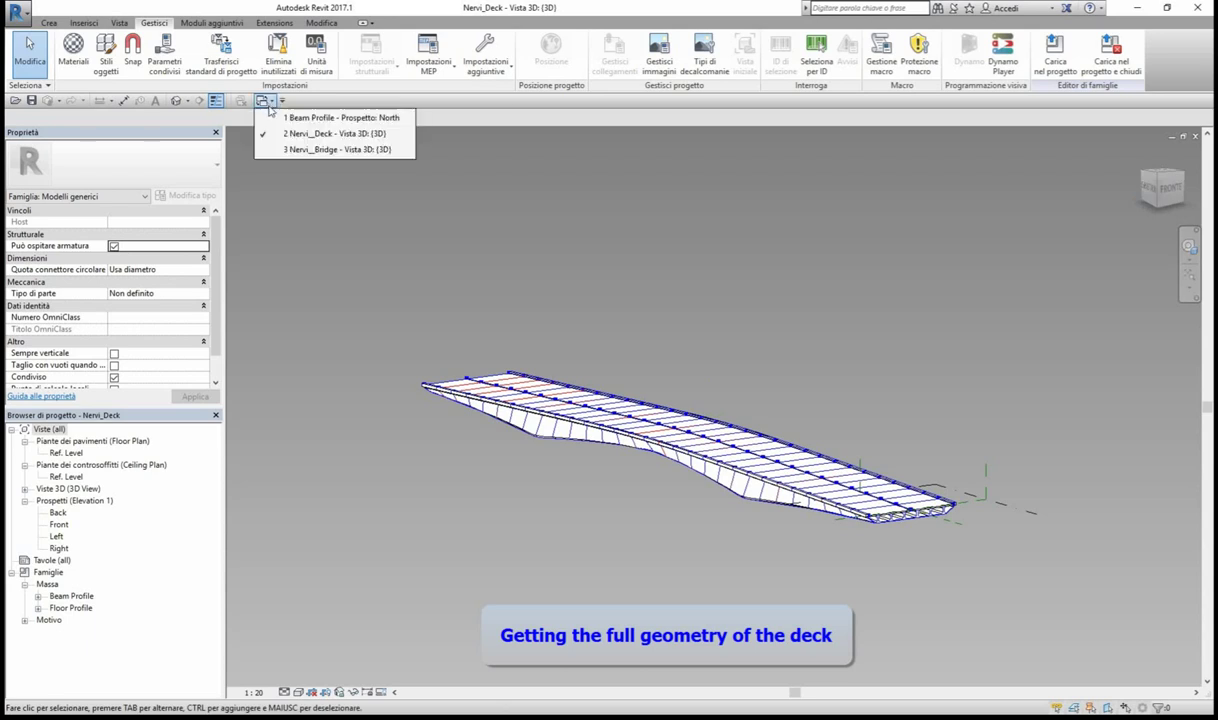
{"action": "left_click", "coordinate": [300, 148]}
View the bridge from the side, then open the Sezione Longitudinale section view.
{"action": "left_click", "coordinate": [1153, 215]}
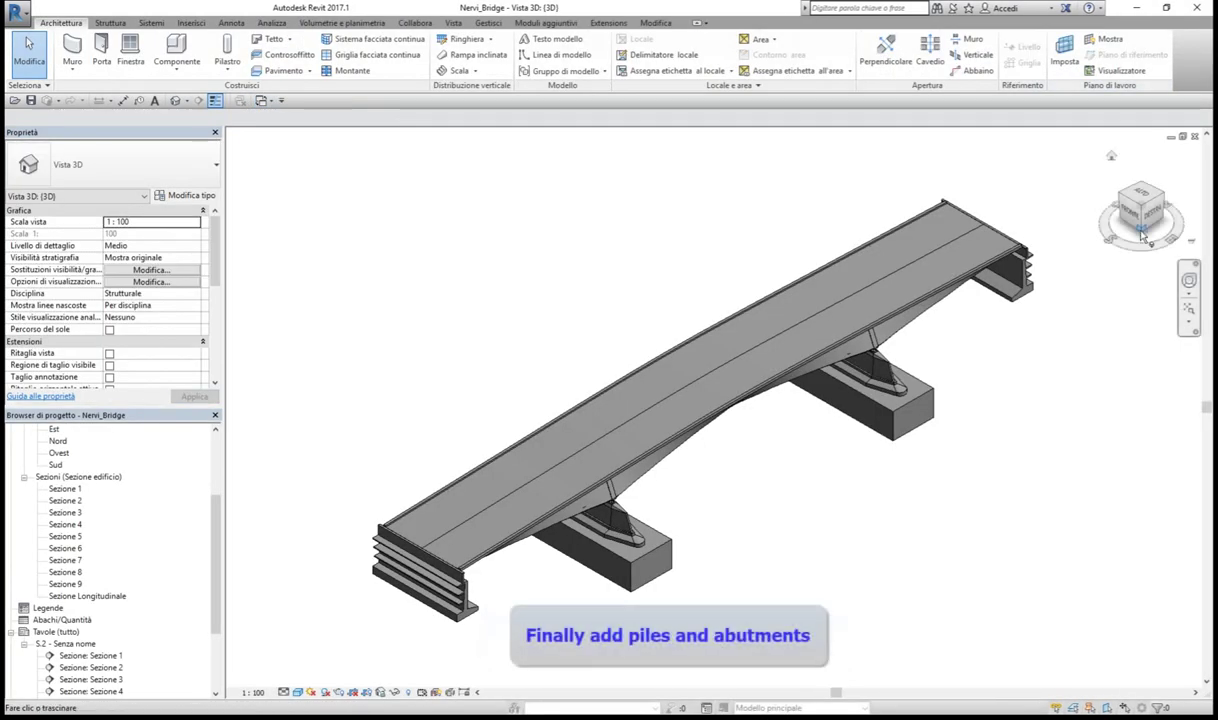
{"action": "left_click", "coordinate": [1110, 190]}
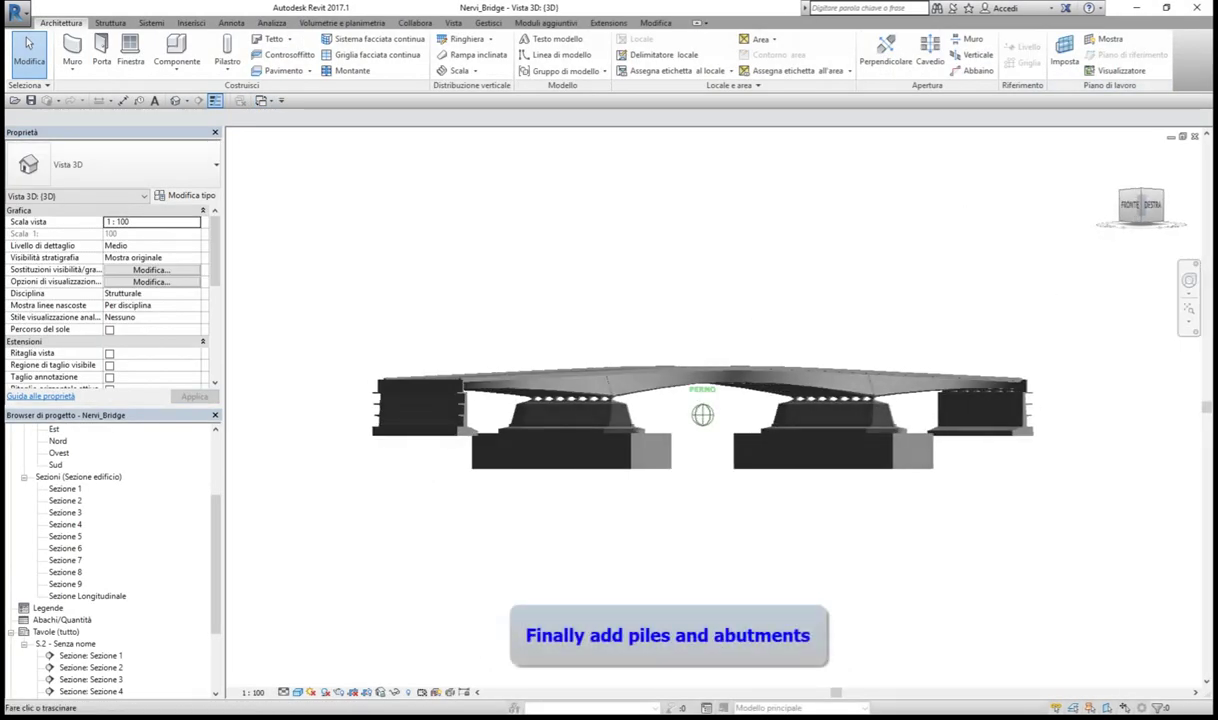
{"action": "middle_click_drag", "start_coordinate": [829, 380], "coordinate": [829, 336], "text": "shift"}
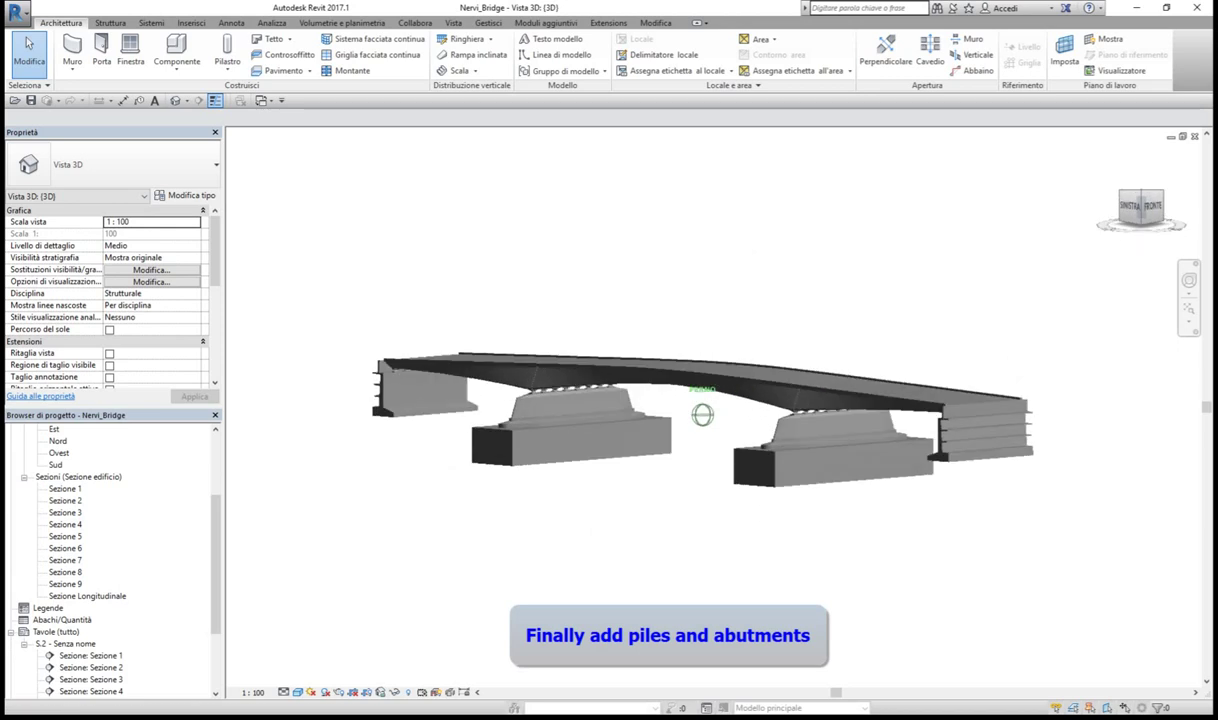
{"action": "right_click", "coordinate": [120, 596]}
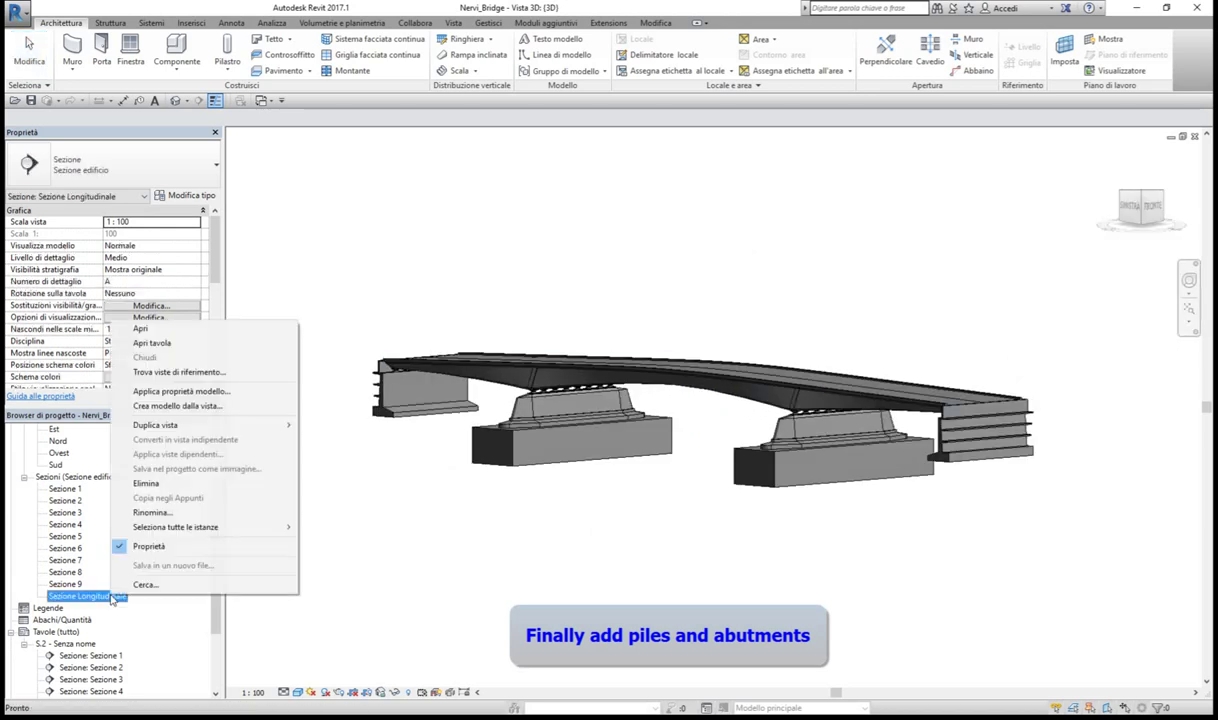
{"action": "left_click", "coordinate": [133, 320]}
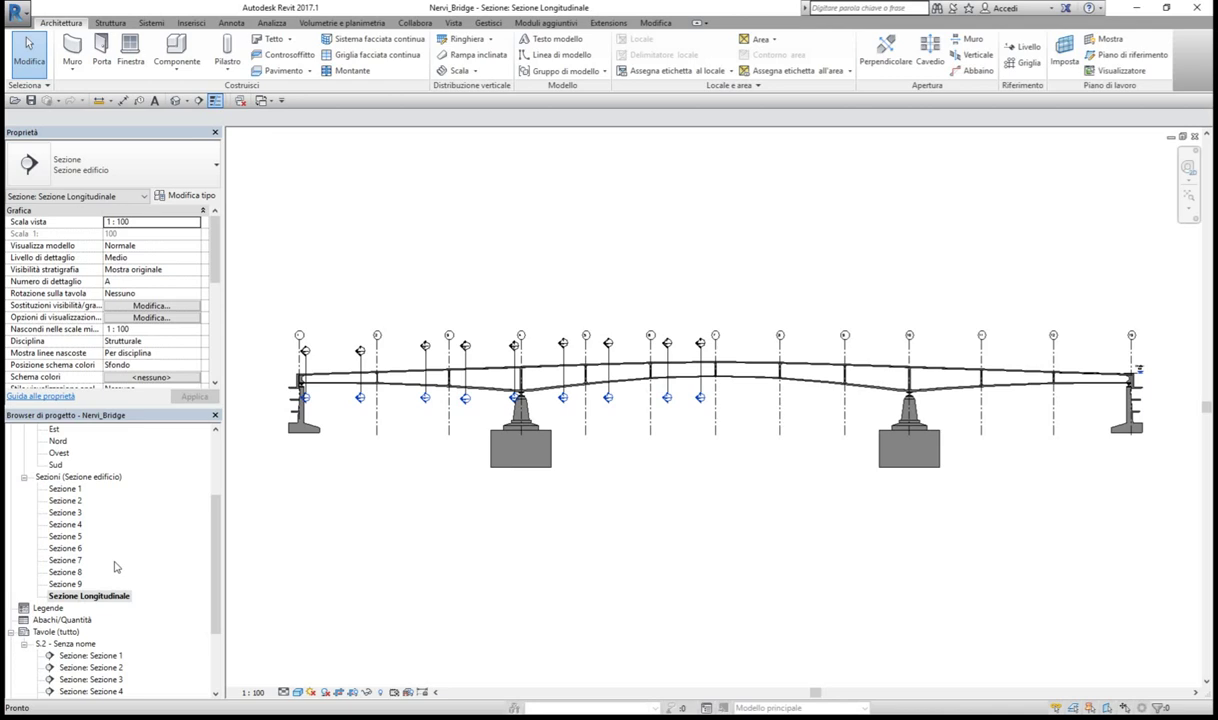
Open sheet S.2 with cross sections 1–9, then return to the Nervi_Deck 3D view.
{"action": "right_click", "coordinate": [97, 645]}
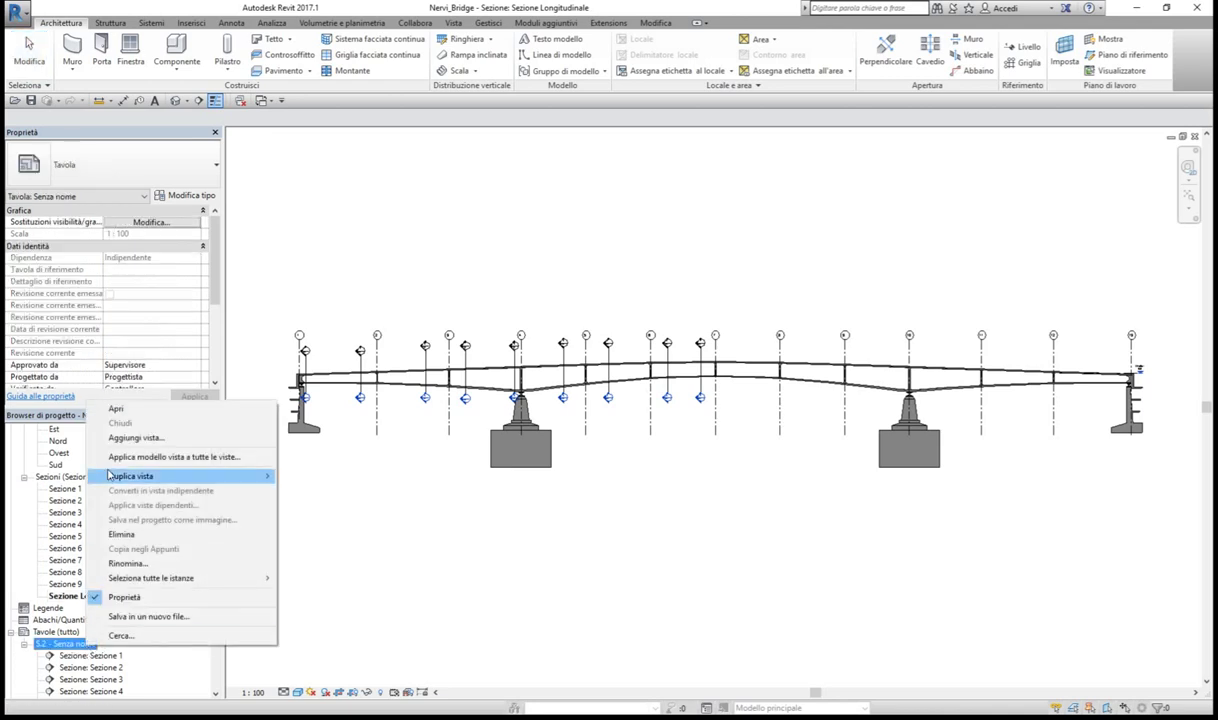
{"action": "left_click", "coordinate": [119, 401]}
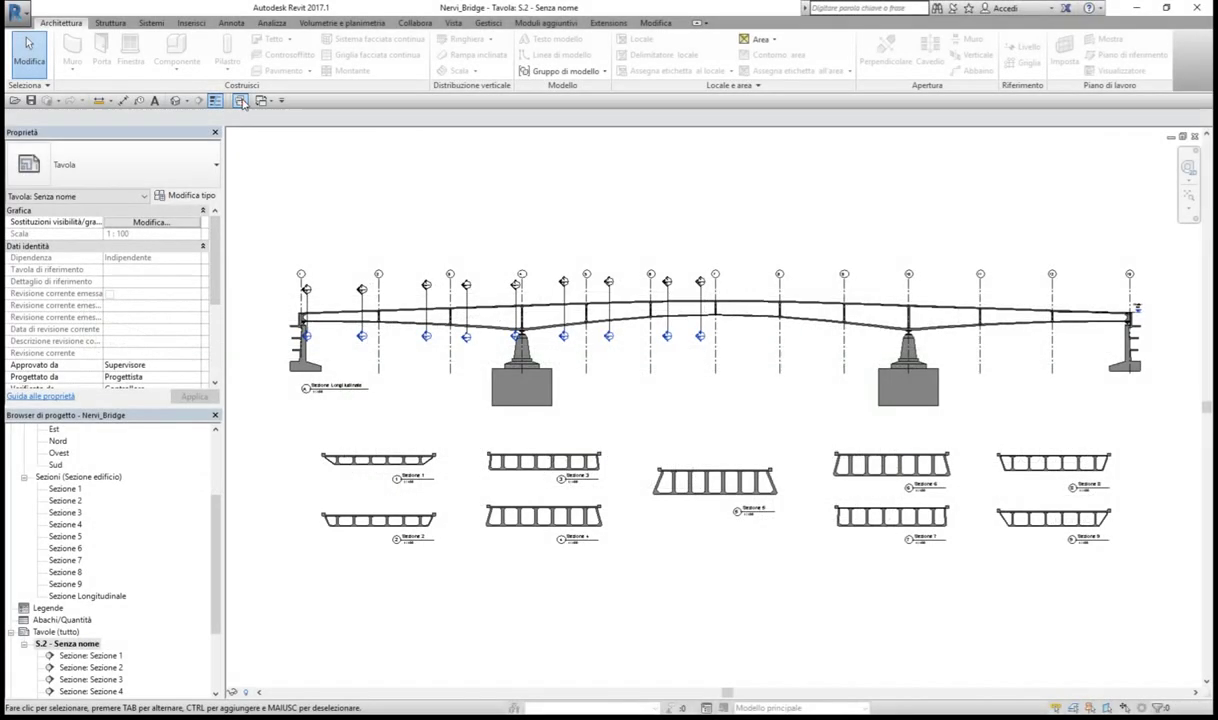
{"action": "left_click", "coordinate": [262, 102]}
{"action": "left_click", "coordinate": [275, 128]}
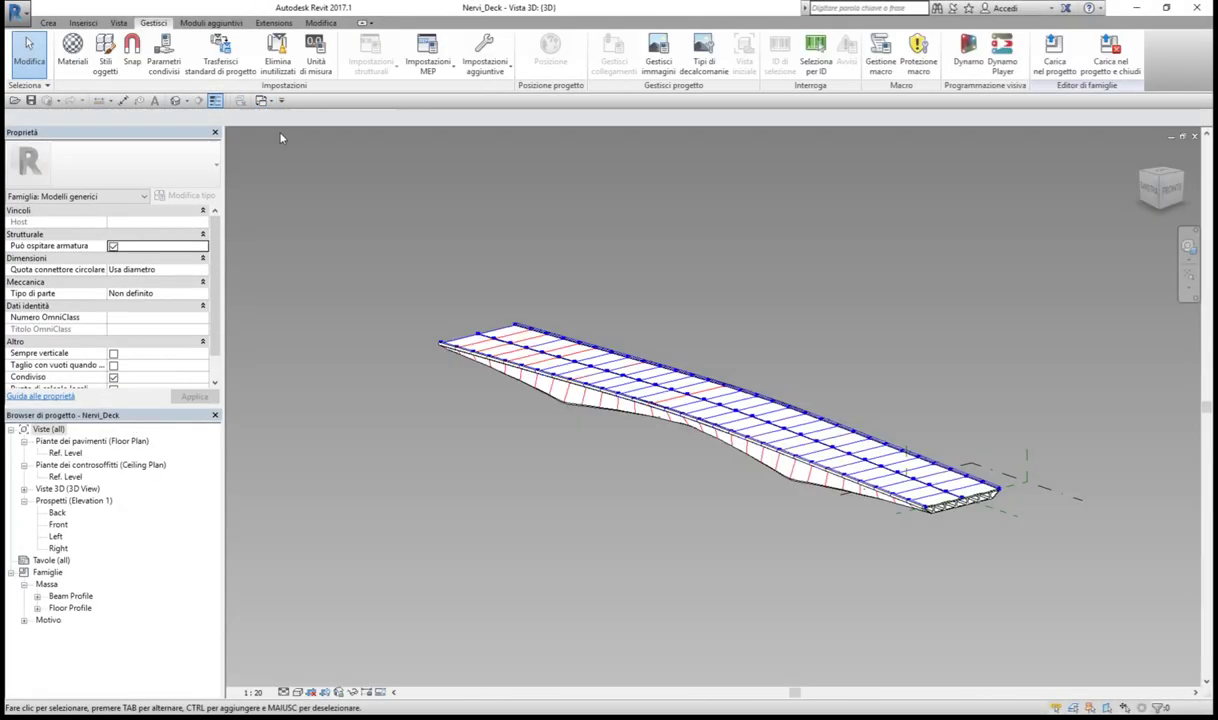
Export the Nervi_Deck 3D view as a DXF file into the NERVI folder.
{"action": "left_click", "coordinate": [17, 12]}
{"action": "left_click", "coordinate": [72, 208]}
{"action": "mouse_move", "coordinate": [185, 63]}
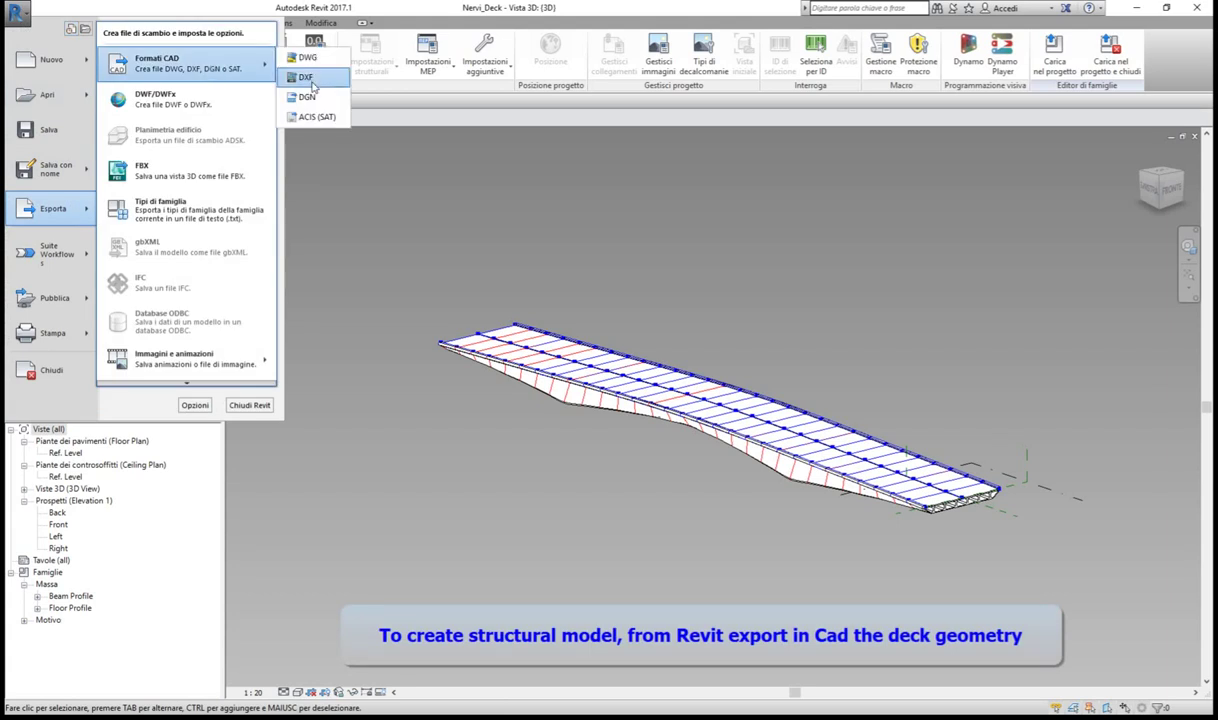
{"action": "left_click", "coordinate": [305, 78]}
{"action": "left_click", "coordinate": [590, 516]}
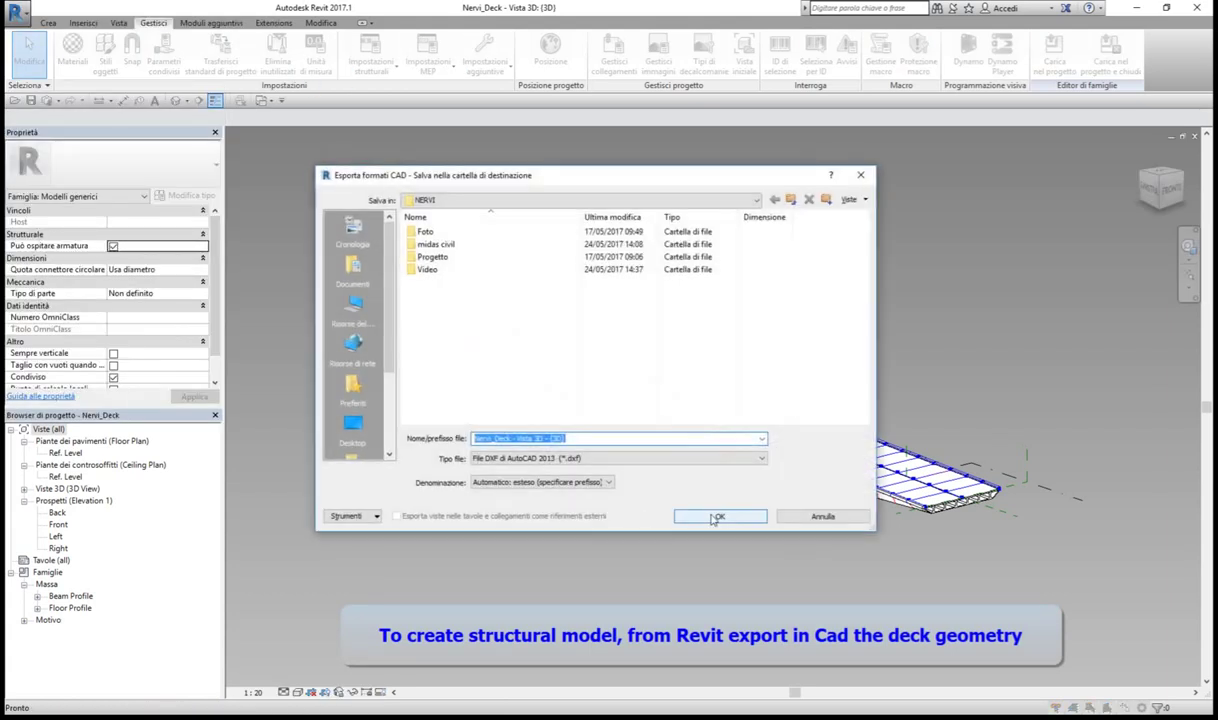
{"action": "left_click", "coordinate": [714, 516]}
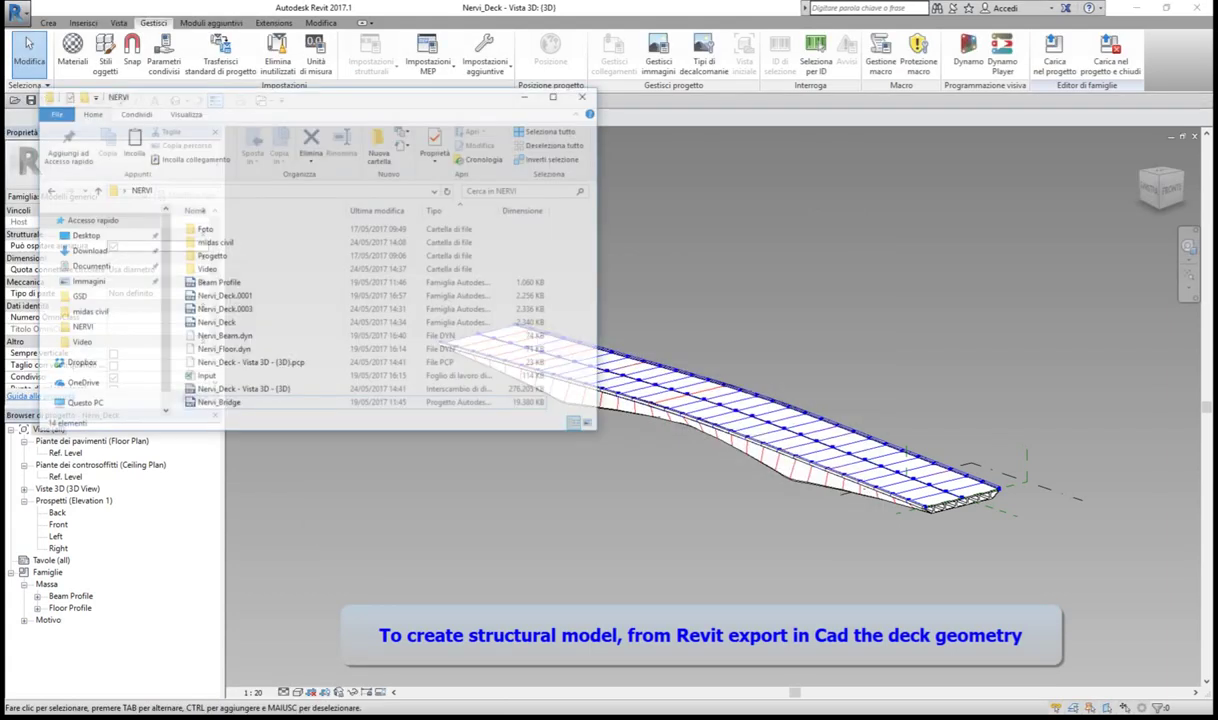
Review the exported Nervi_Deck DXF in AutoCAD, then switch to Midas Civil.
{"action": "left_click", "coordinate": [260, 402]}
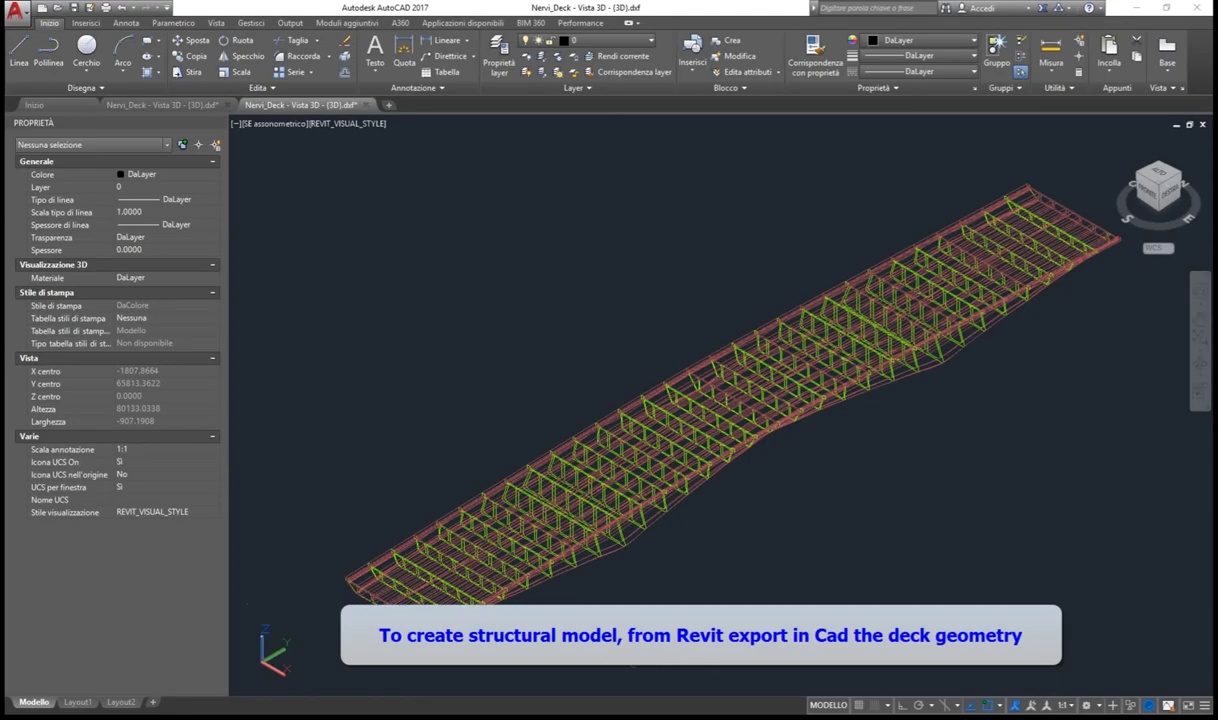
{"action": "scroll", "coordinate": [355, 590], "scroll_direction": "up", "scroll_amount": 2}
{"action": "scroll", "coordinate": [355, 590], "scroll_direction": "up", "scroll_amount": 3}
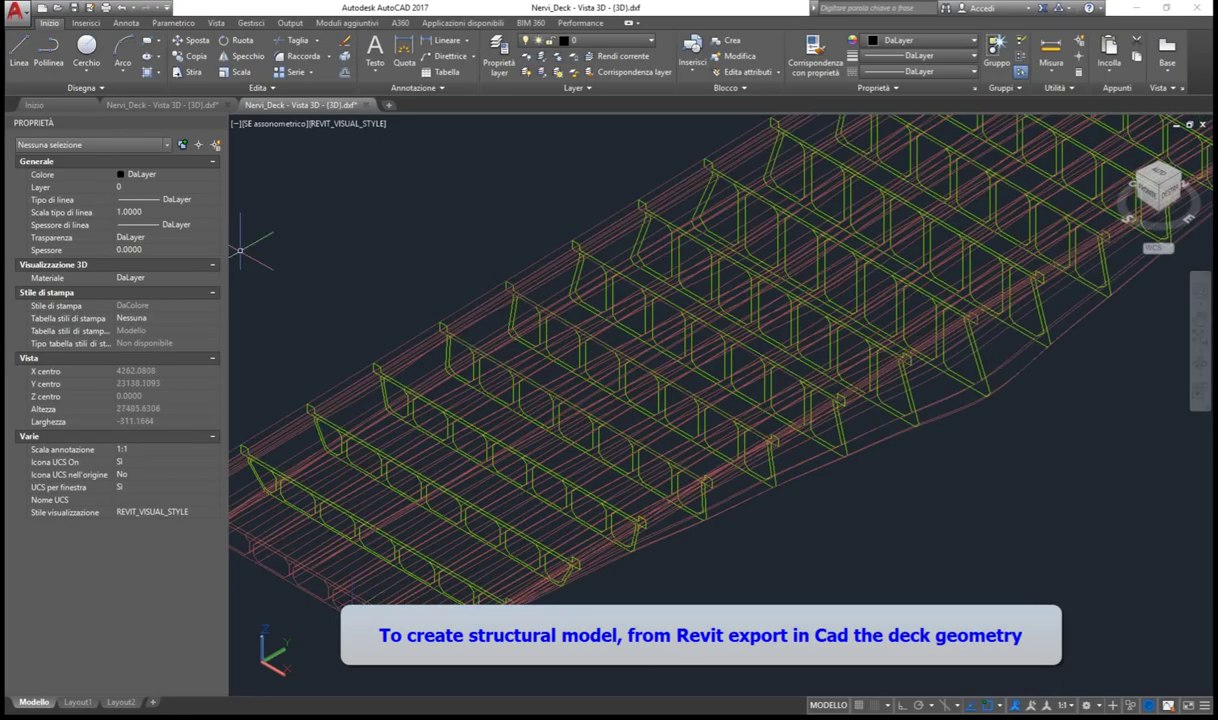
{"action": "left_click", "coordinate": [185, 107]}
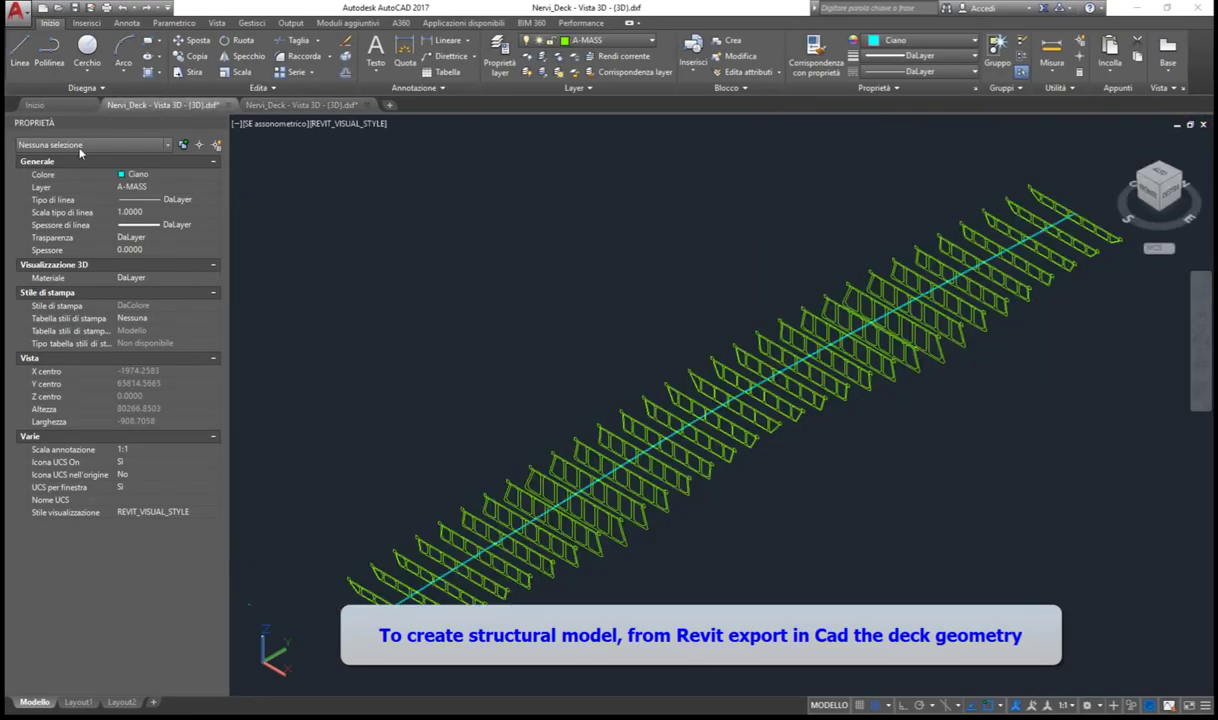
{"action": "left_click", "coordinate": [53, 216]}
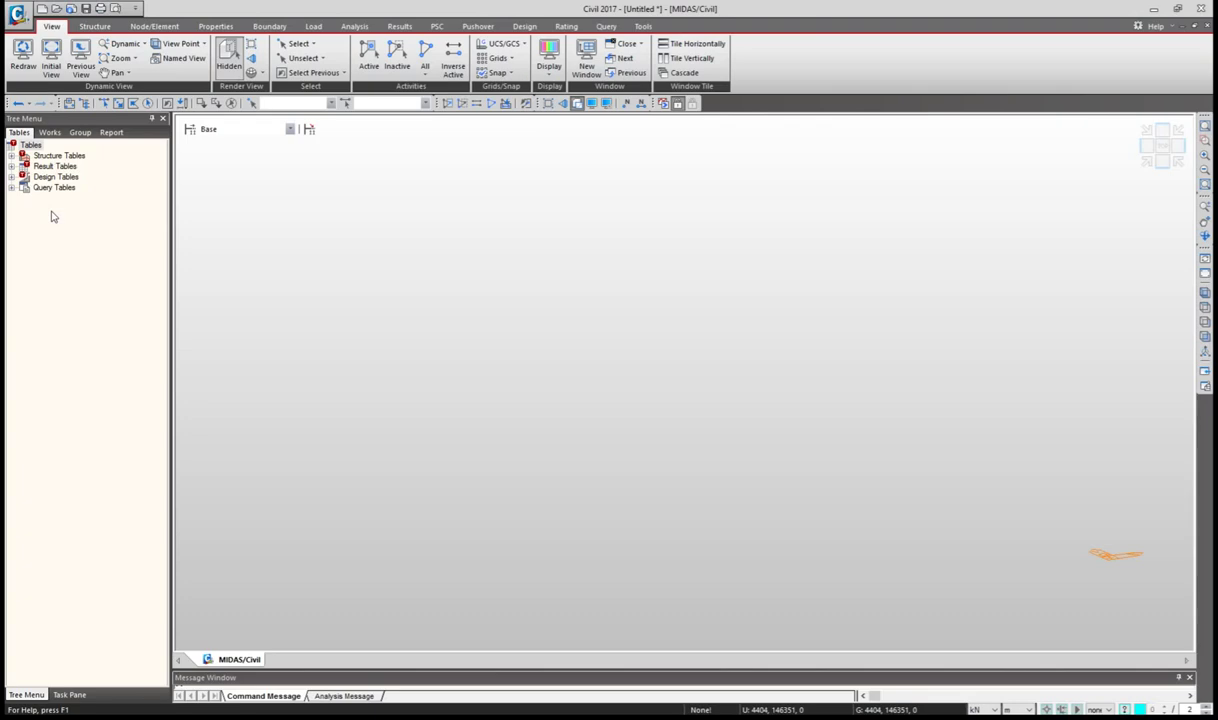
Import the deck profile from the DXF's A-GENM layer as nodes and elements, then start the General Section Designer.
{"action": "left_click", "coordinate": [20, 16]}
{"action": "left_click", "coordinate": [155, 51]}
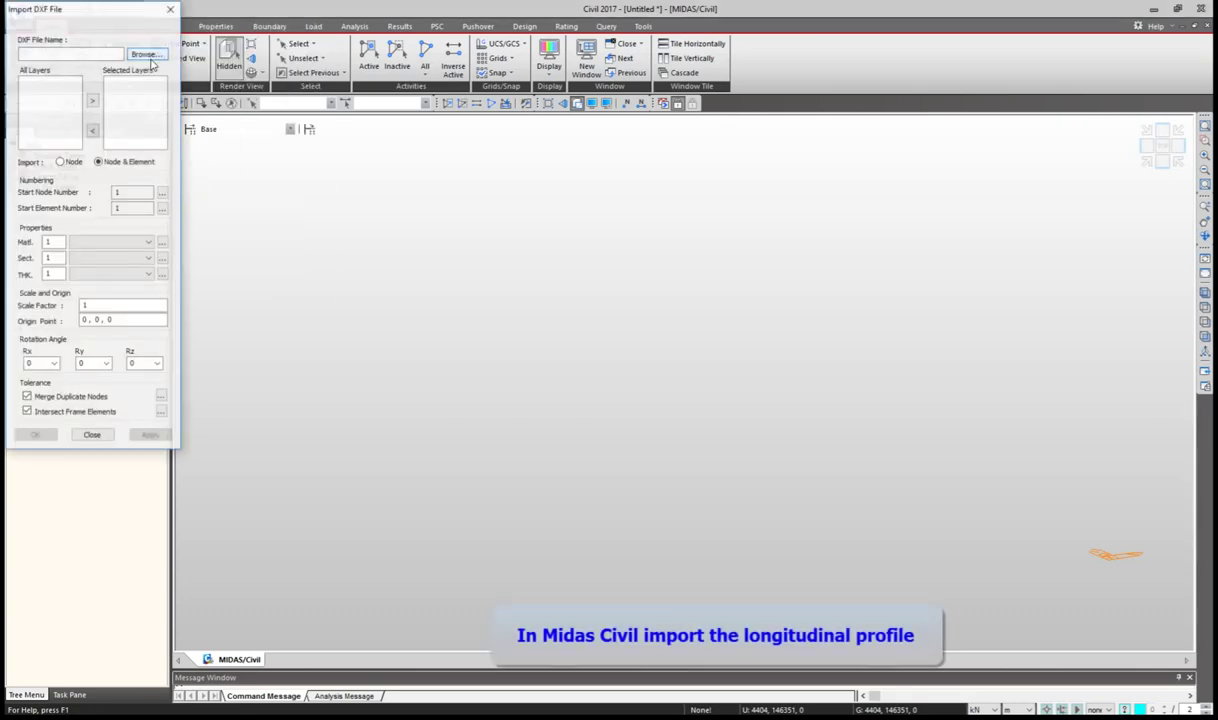
{"action": "left_click", "coordinate": [147, 54]}
{"action": "double_click", "coordinate": [562, 316]}
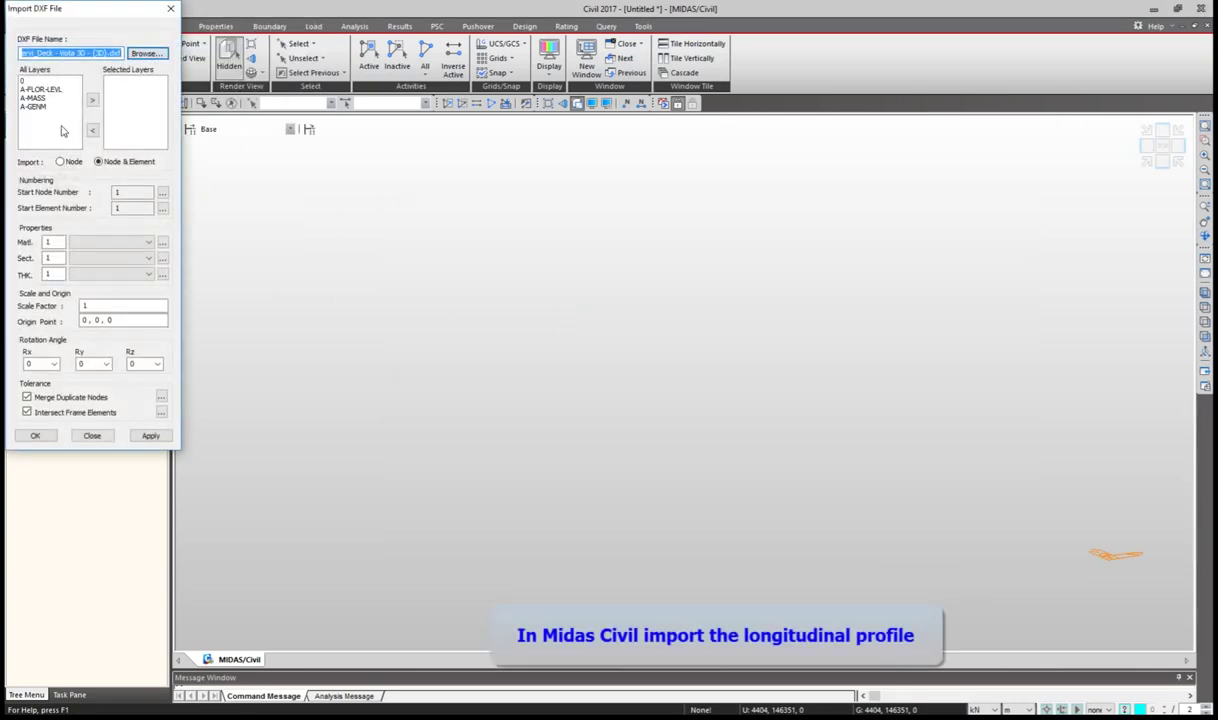
{"action": "left_click", "coordinate": [36, 436]}
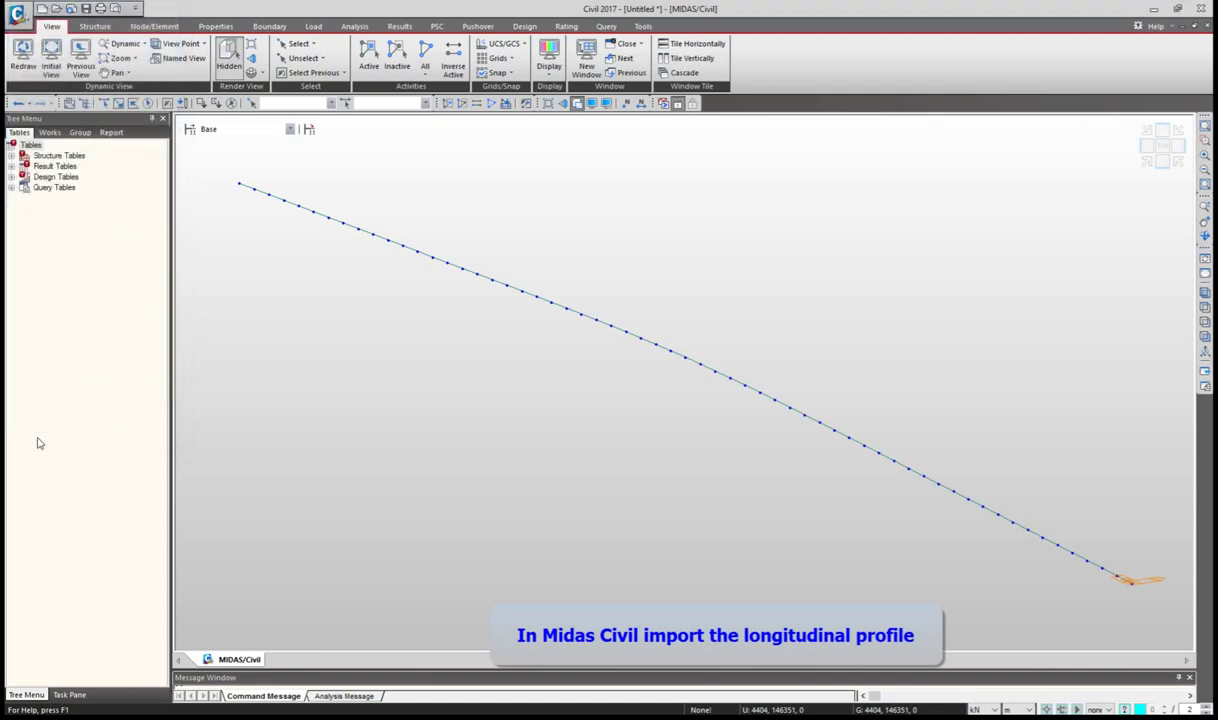
{"action": "left_click", "coordinate": [643, 27]}
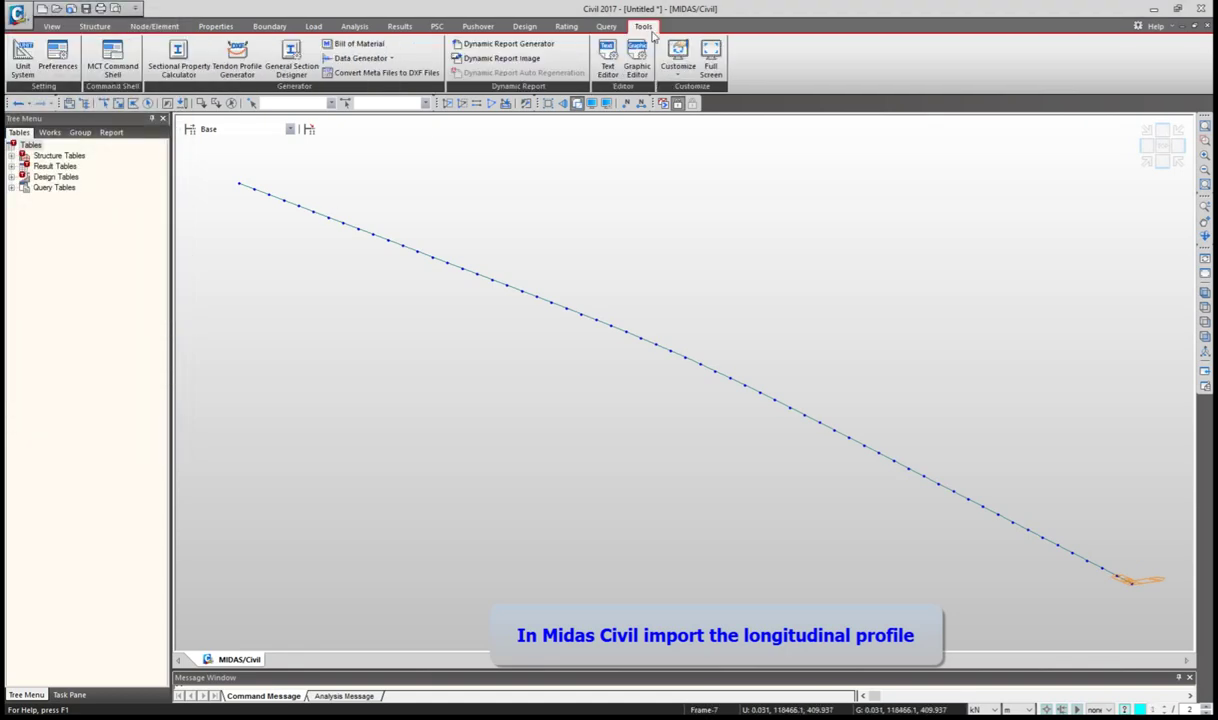
{"action": "left_click", "coordinate": [283, 66]}
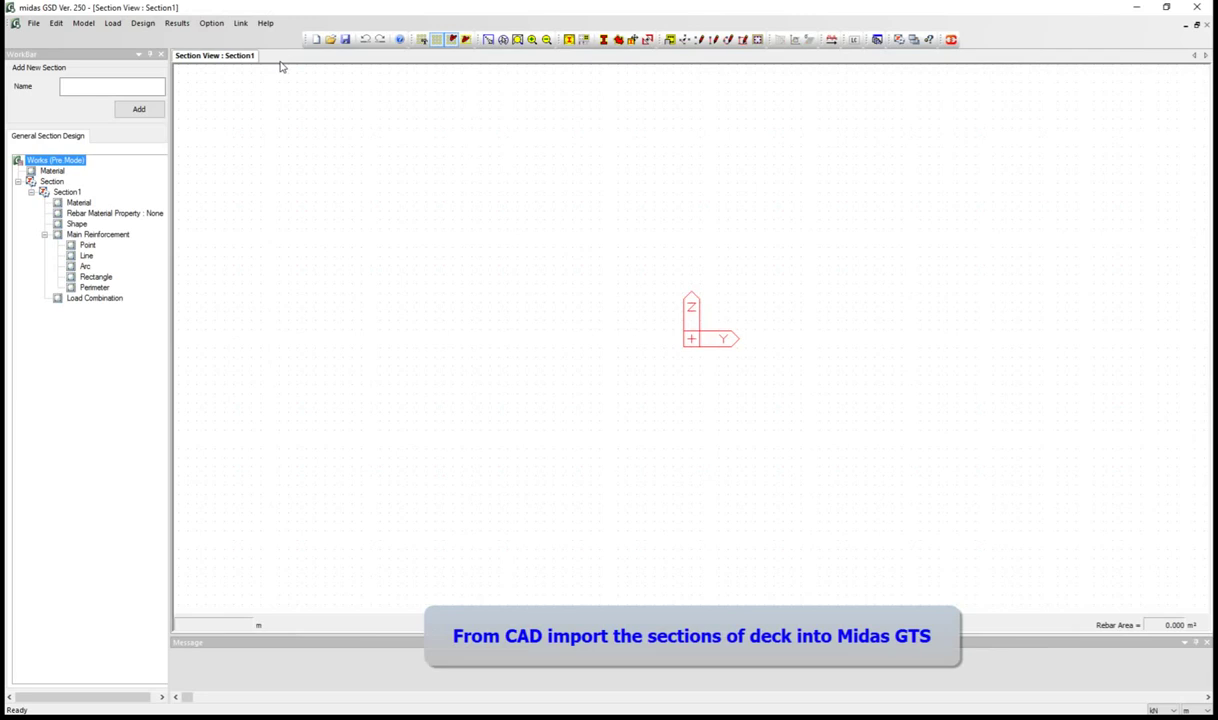
Import the A-MASS layer of 9.dxf as the section shape.
{"action": "left_click", "coordinate": [84, 23]}
{"action": "left_click", "coordinate": [95, 120]}
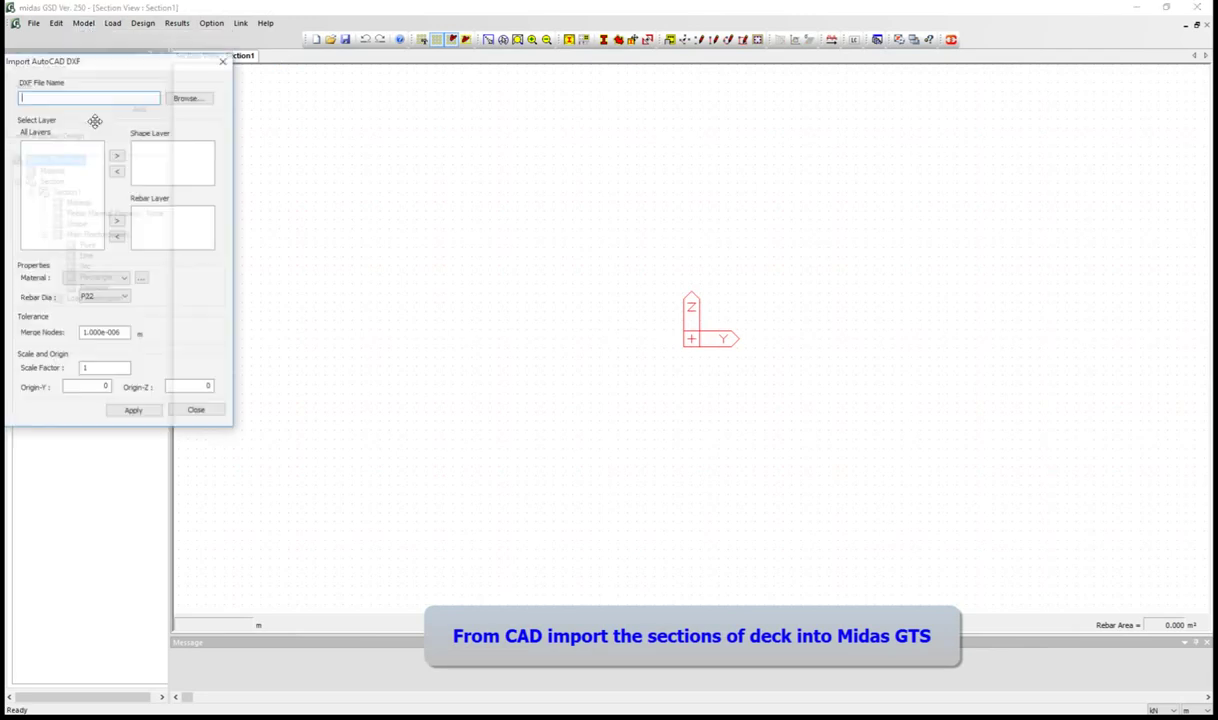
{"action": "left_click", "coordinate": [186, 97]}
{"action": "double_click", "coordinate": [150, 274]}
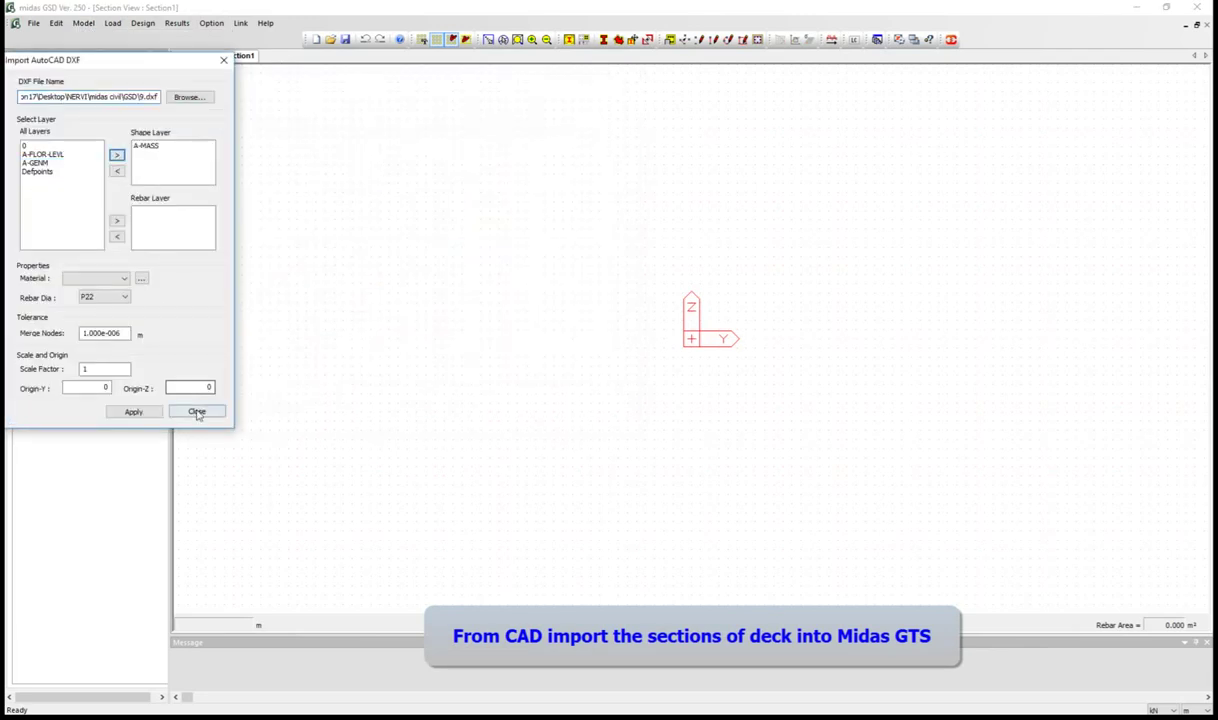
{"action": "left_click", "coordinate": [147, 413]}
{"action": "left_click", "coordinate": [196, 412]}
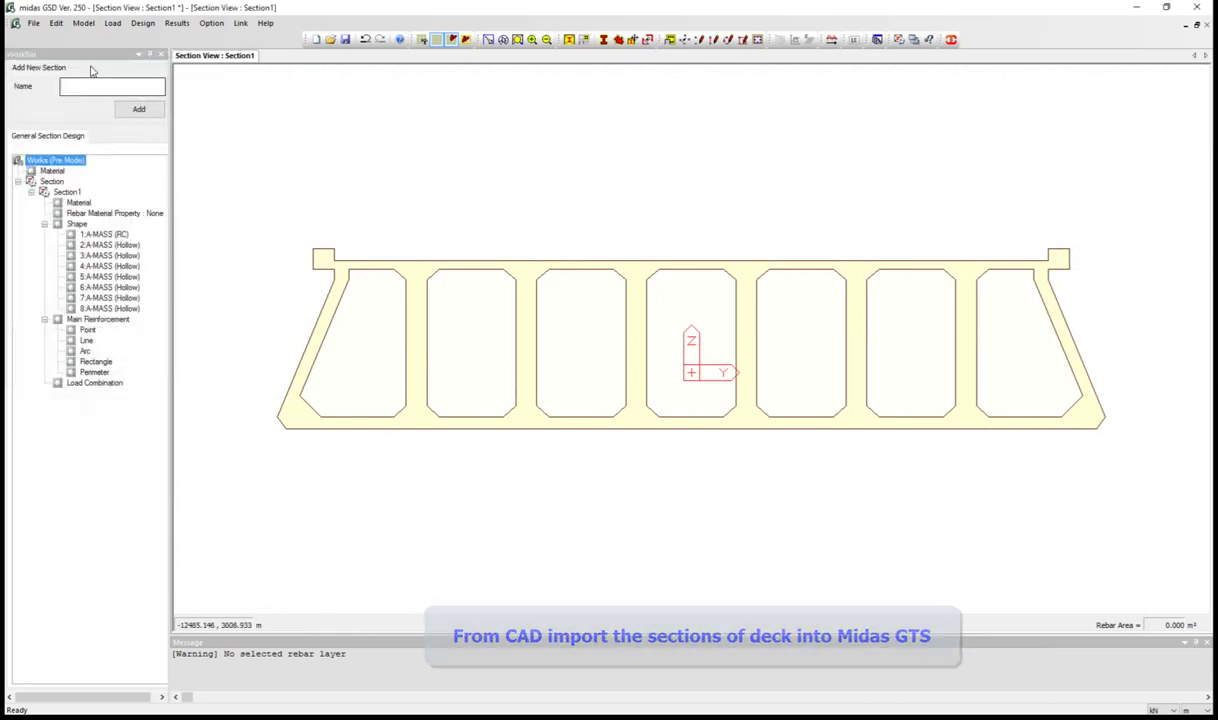
Export the section as the MIDAS section file 9.sec.
{"action": "left_click", "coordinate": [83, 23]}
{"action": "left_click", "coordinate": [148, 135]}
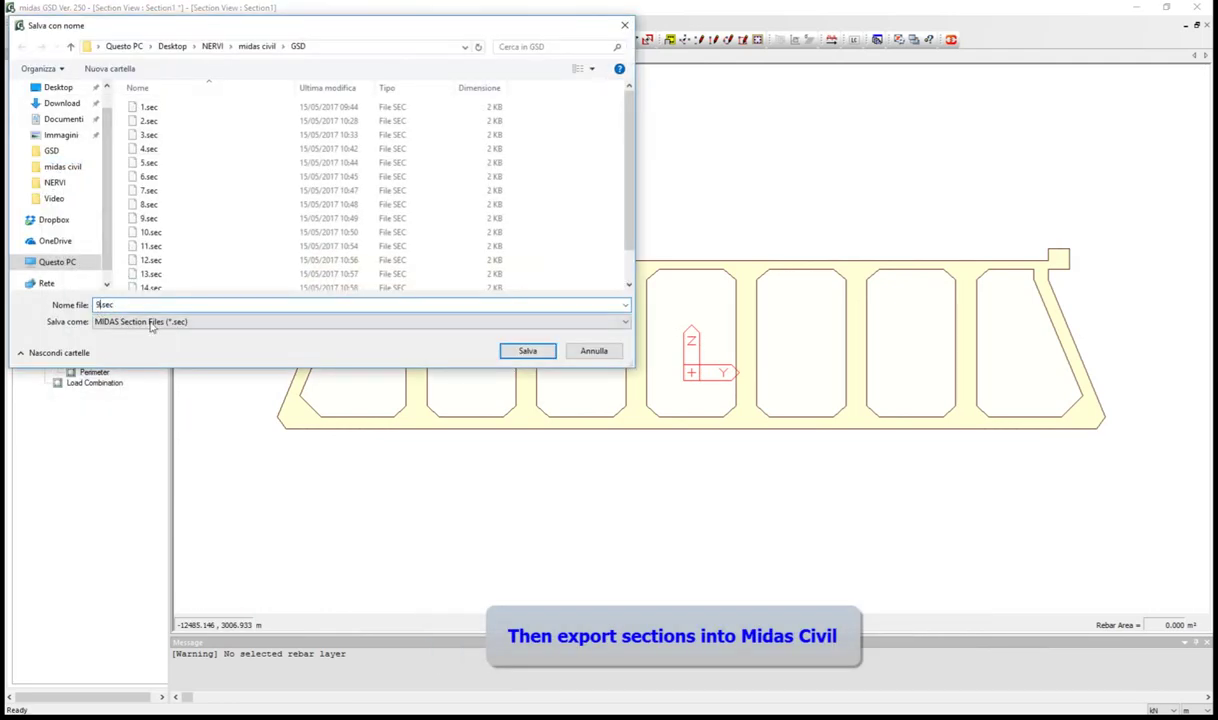
{"action": "left_click", "coordinate": [527, 351]}
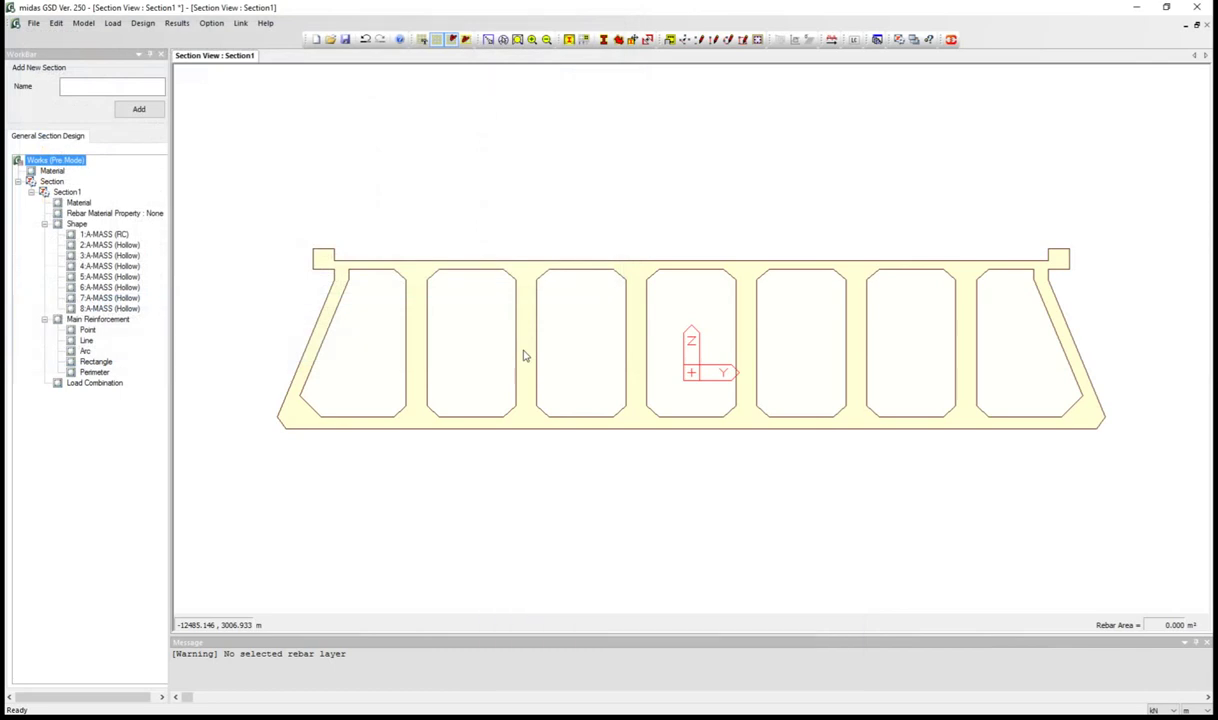
In the Bridge model, replace section 9's data with GSD\9.sec from the Section Data dialog.
{"action": "left_click", "coordinate": [64, 114]}
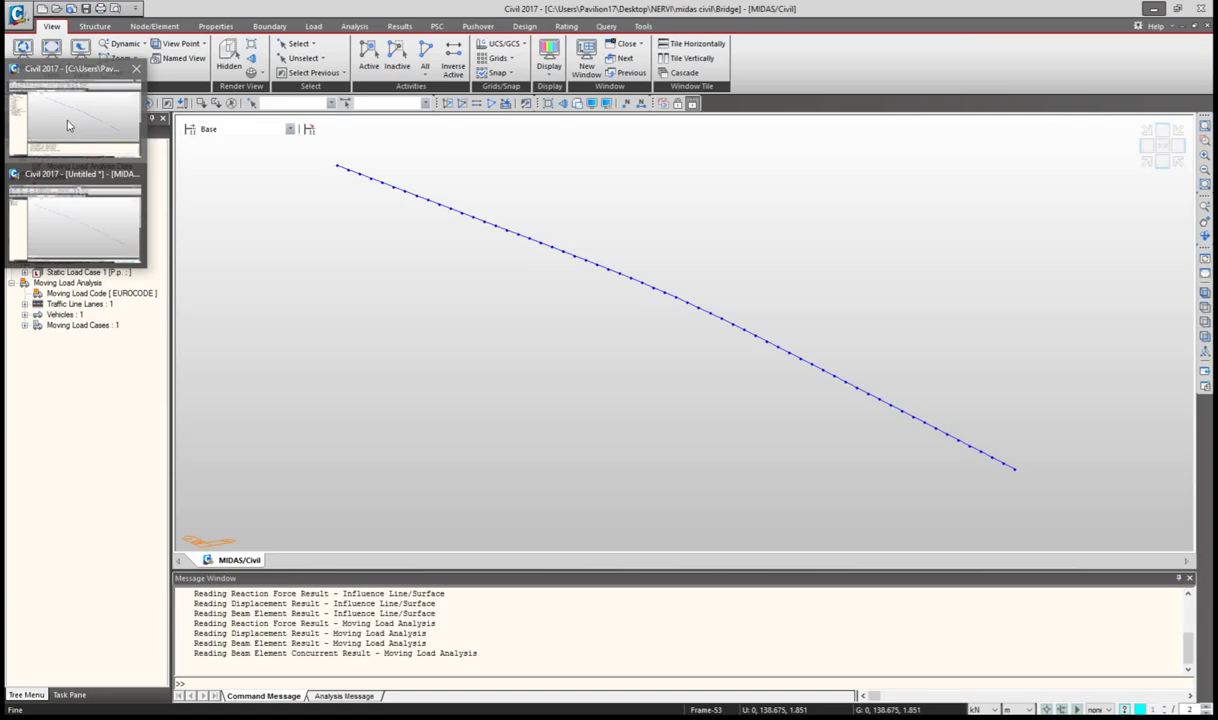
{"action": "left_click", "coordinate": [24, 230]}
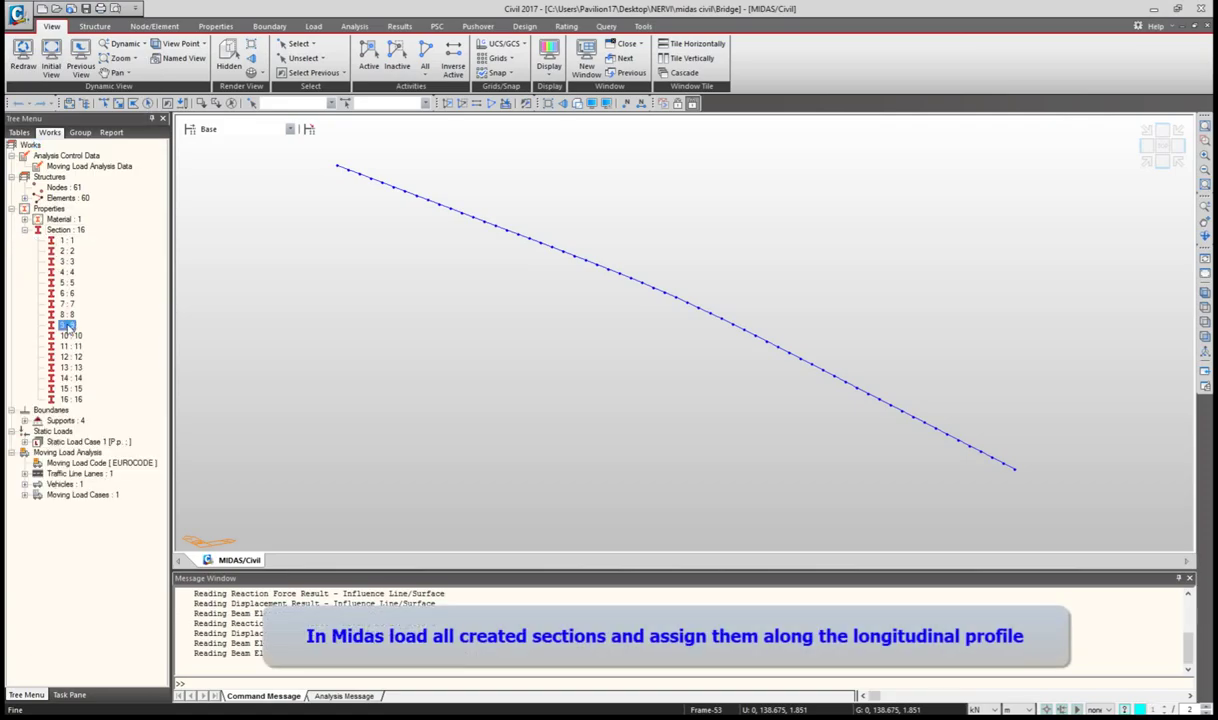
{"action": "right_click", "coordinate": [66, 325]}
{"action": "left_click", "coordinate": [140, 497]}
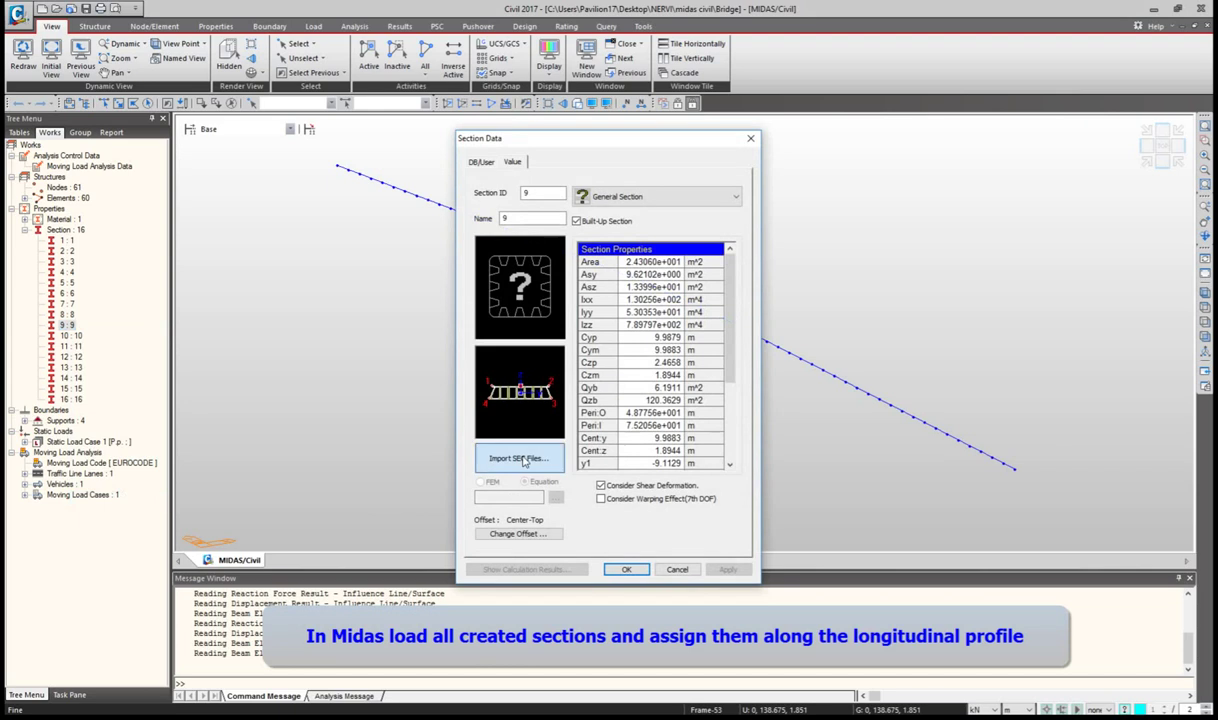
{"action": "left_click", "coordinate": [519, 458]}
{"action": "double_click", "coordinate": [600, 239]}
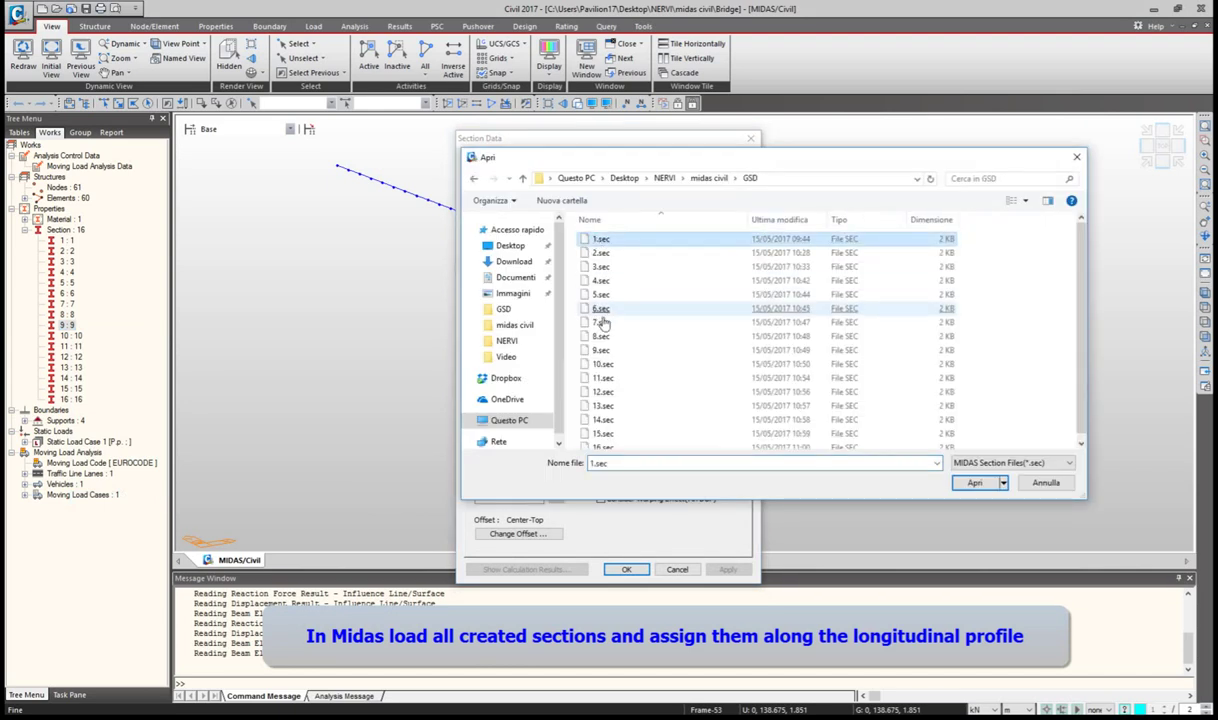
{"action": "double_click", "coordinate": [640, 336]}
{"action": "left_click", "coordinate": [578, 451]}
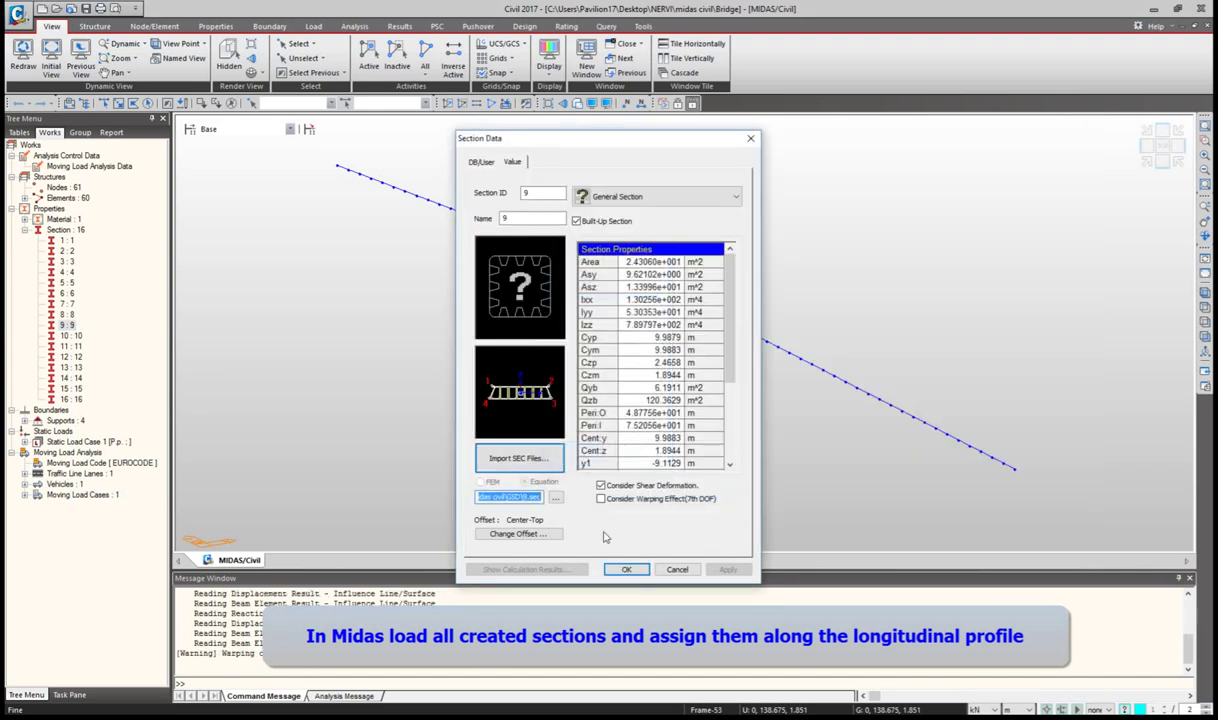
{"action": "left_click", "coordinate": [625, 570]}
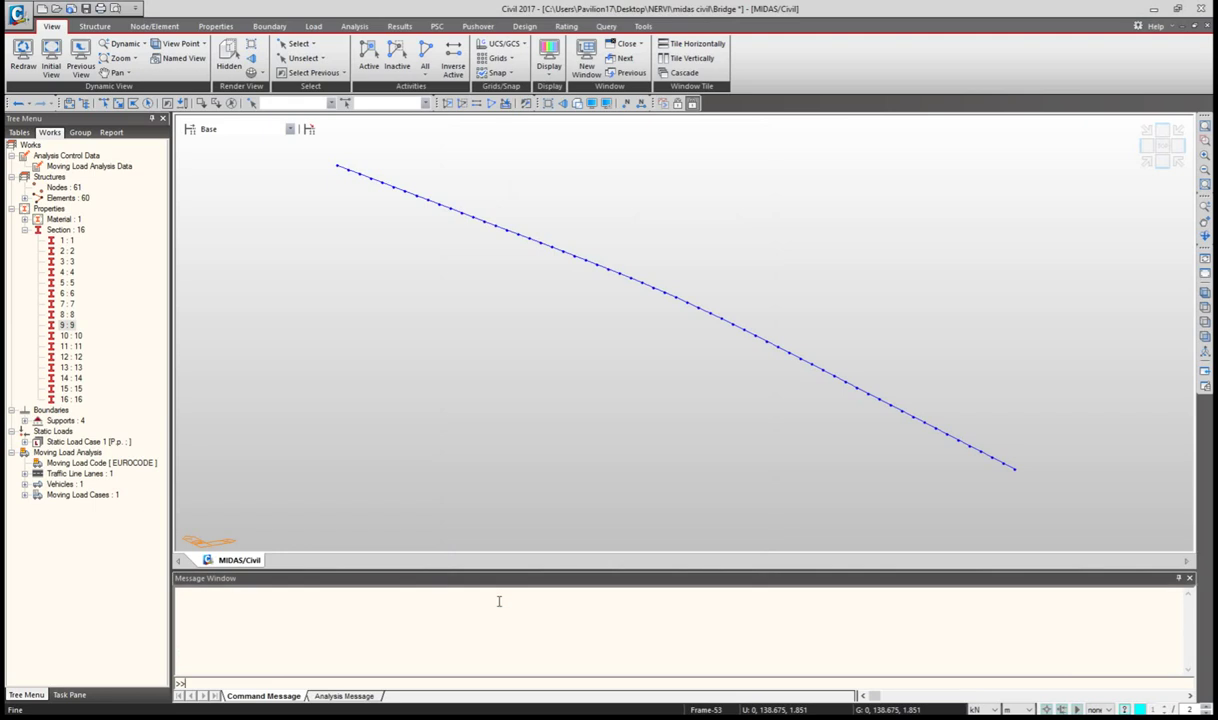
{"action": "left_click", "coordinate": [400, 26]}
Animate the DZ displacement influence line for lane A.
{"action": "left_click", "coordinate": [497, 43]}
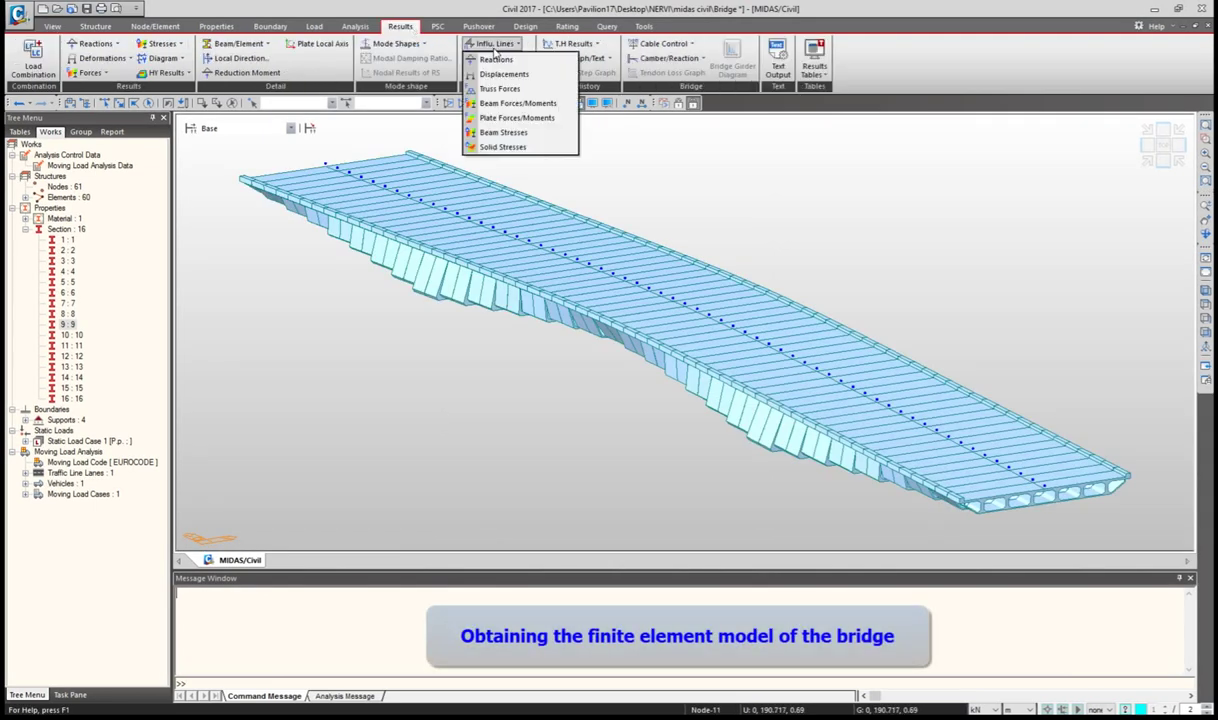
{"action": "left_click", "coordinate": [500, 62]}
{"action": "left_click", "coordinate": [107, 345]}
{"action": "left_click", "coordinate": [96, 413]}
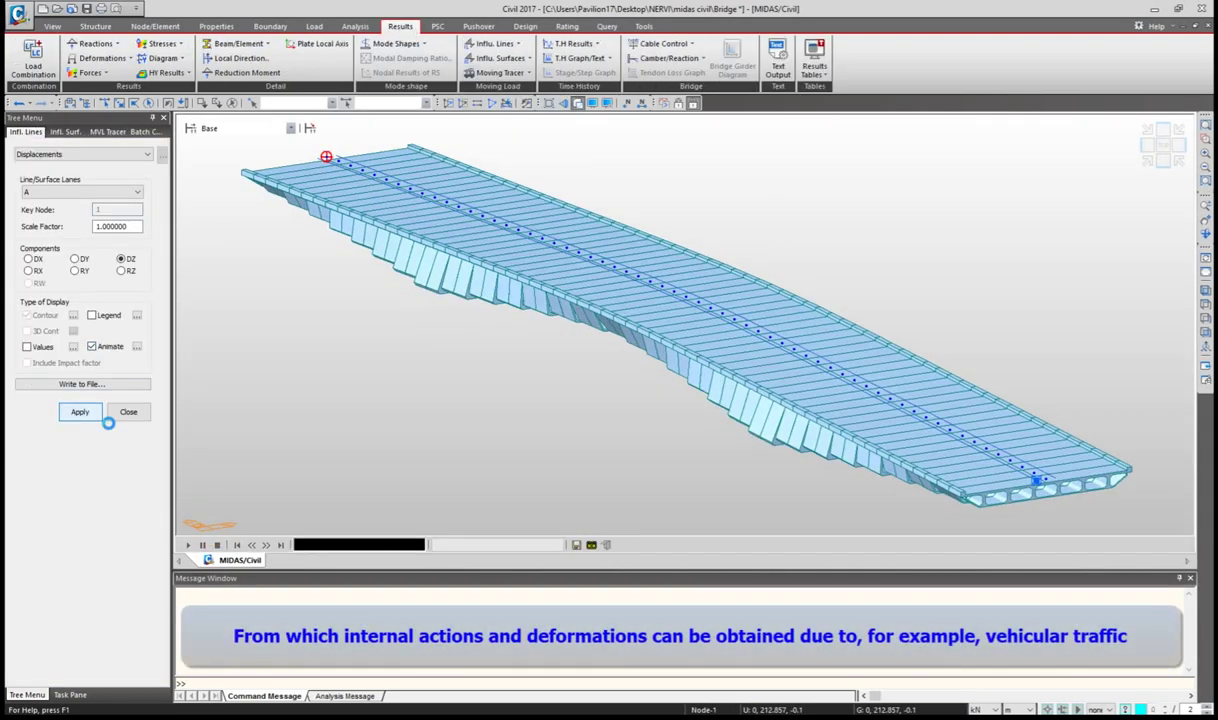